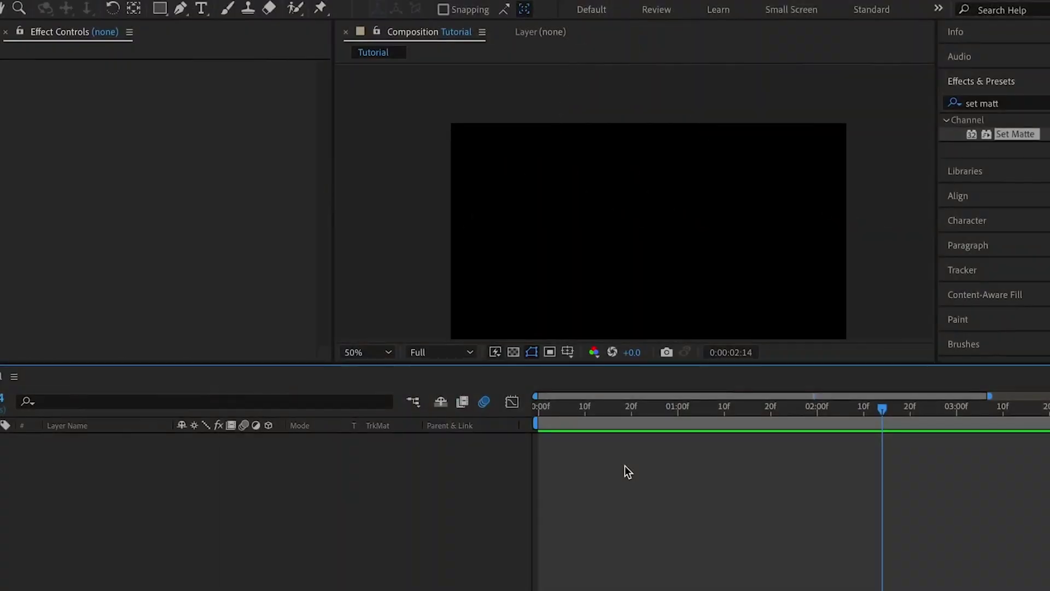
- Activate the Horizontal Type Tool with Square 721 Extended Bold at 96 px
key(ctrl+t)
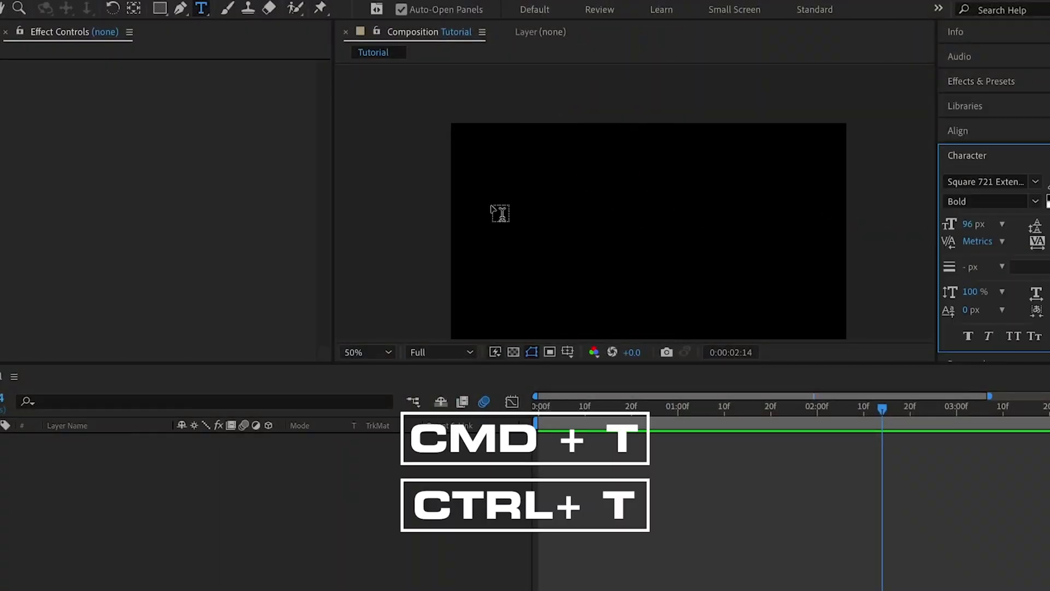
- Type MOTION as a new text layer with centred paragraph alignment
click(621, 227)
text(M)
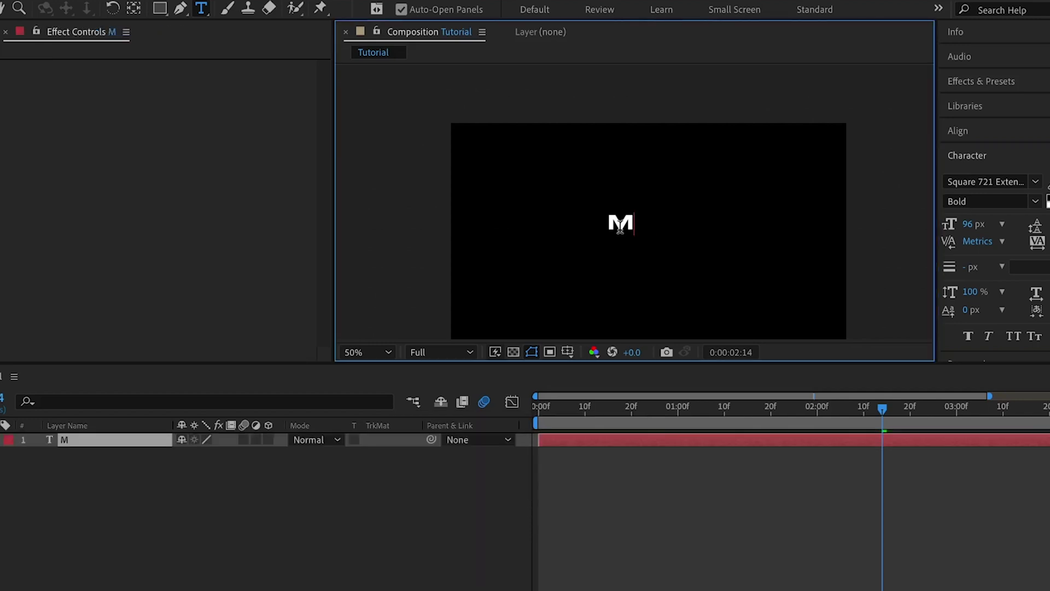
text(OTION)
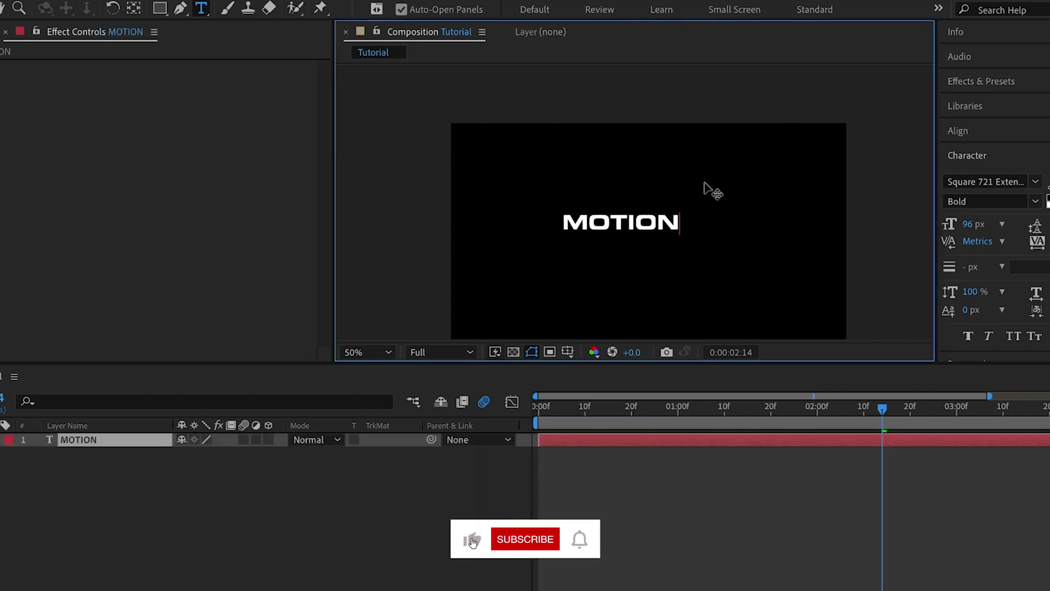
click(969, 156)
click(978, 185)
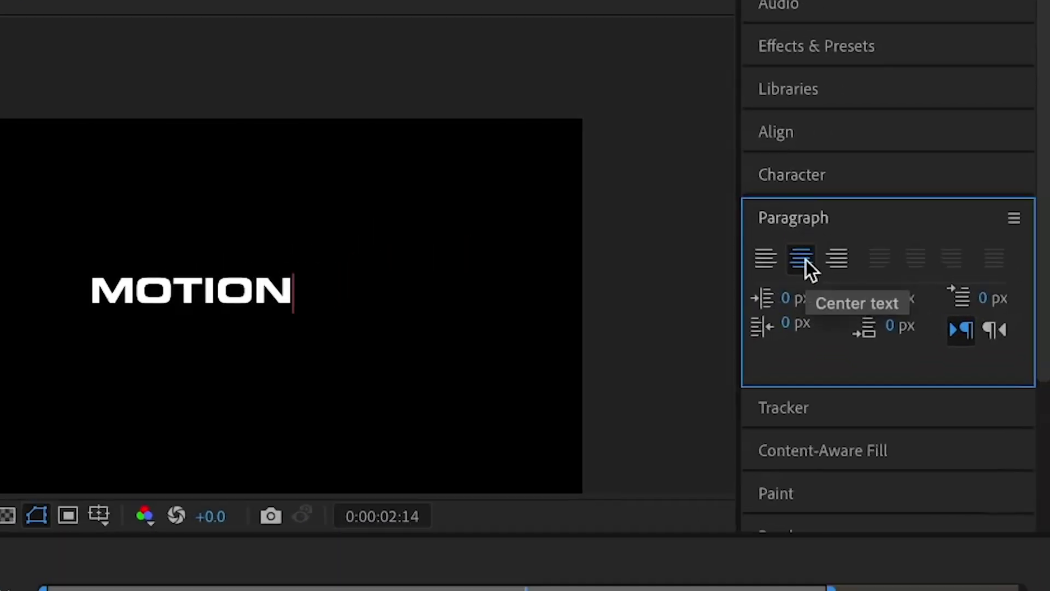
- Align the MOTION layer to the composition's horizontal and vertical centre
click(785, 130)
click(820, 205)
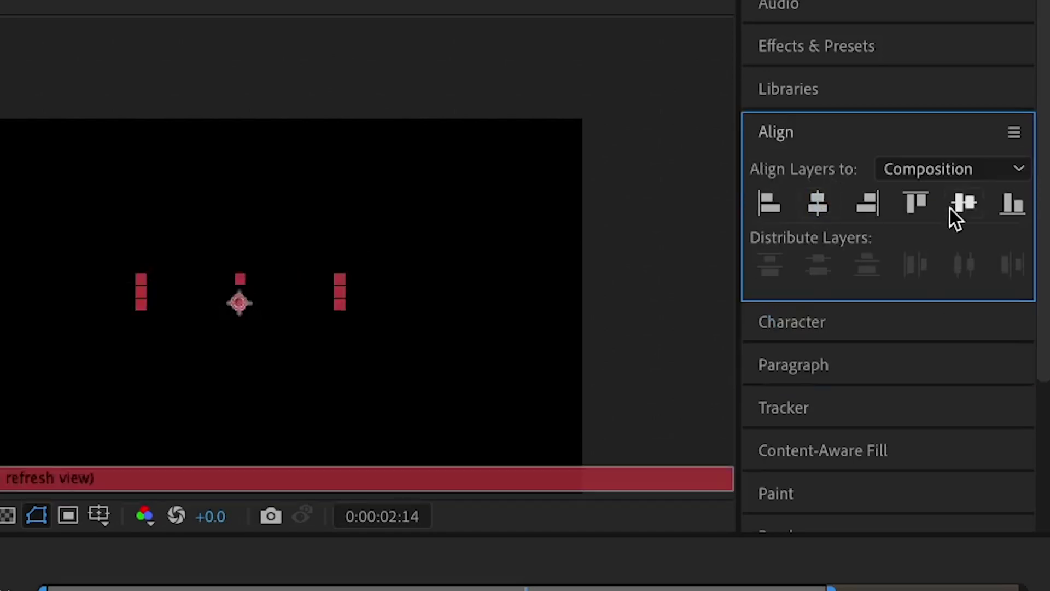
click(966, 212)
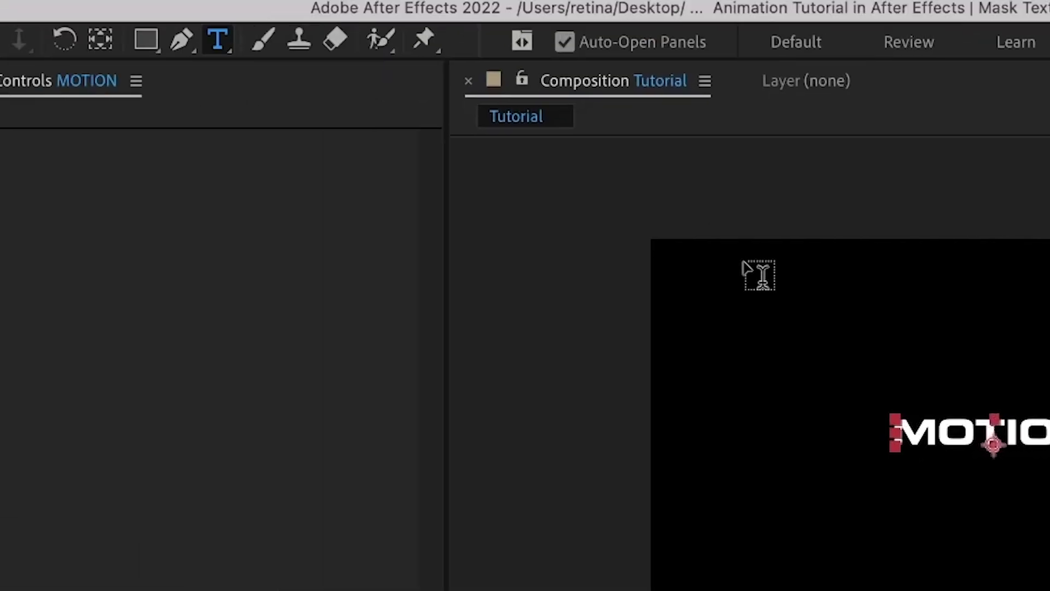
click(99, 39)
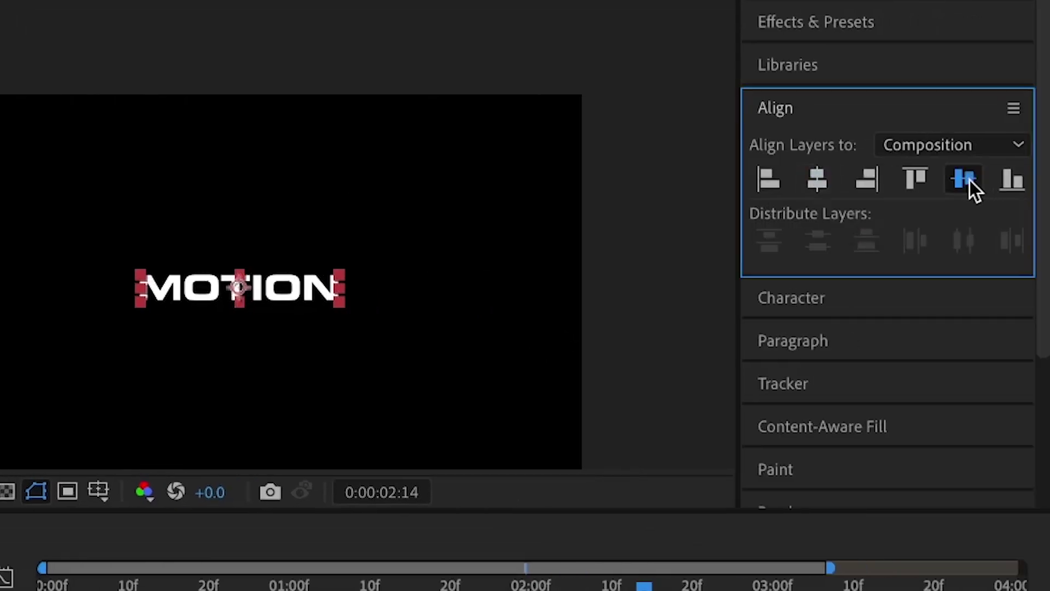
- Duplicate the MOTION text layer
click(969, 181)
click(0, 588)
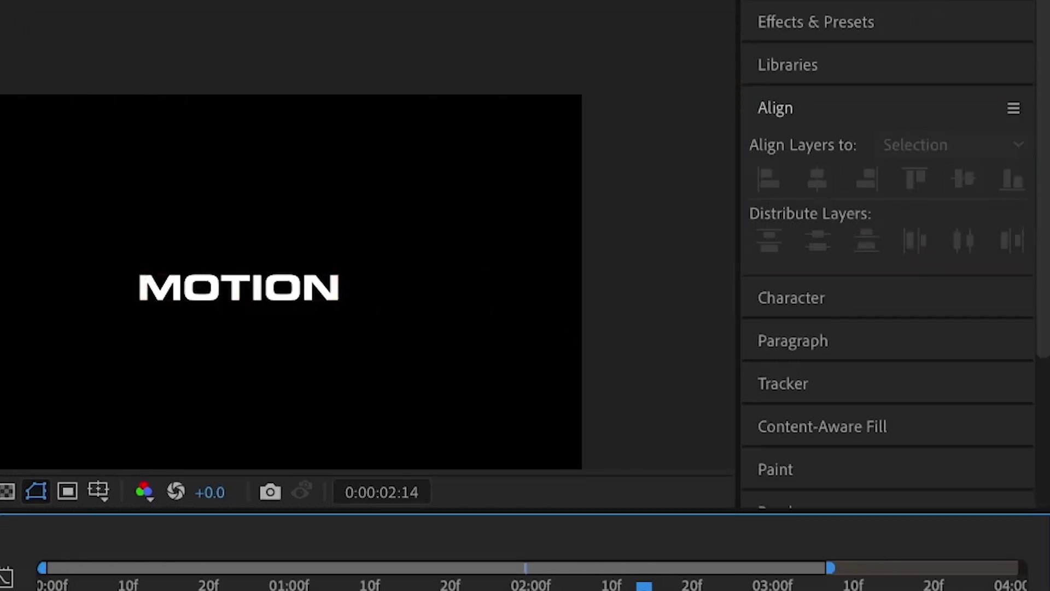
click(185, 402)
key(ctrl+d)
- Change the copy's text to DESIGN and start it around 2 seconds
click(195, 419)
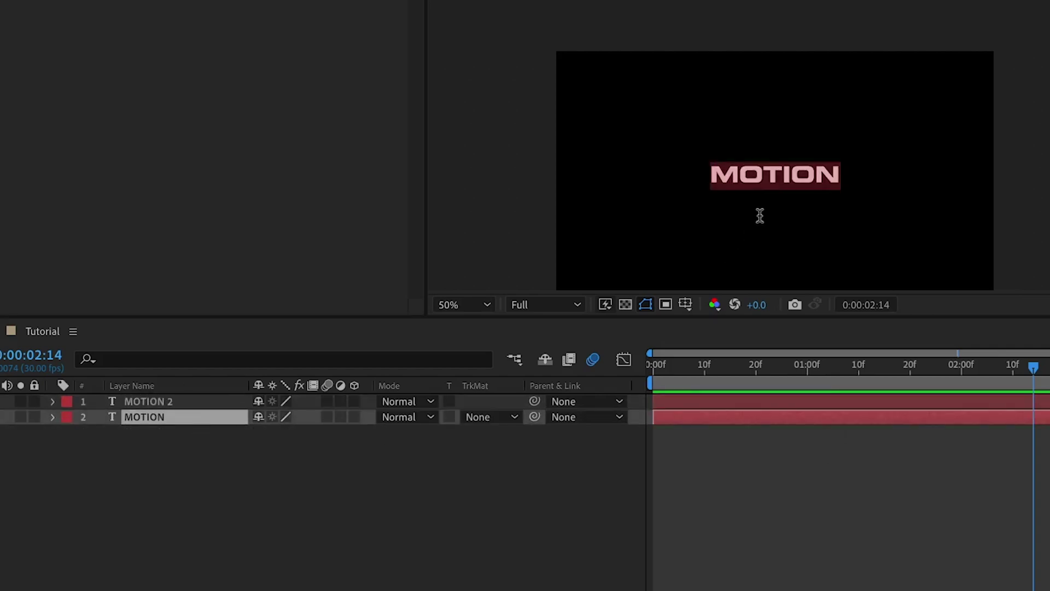
text(DESIGN)
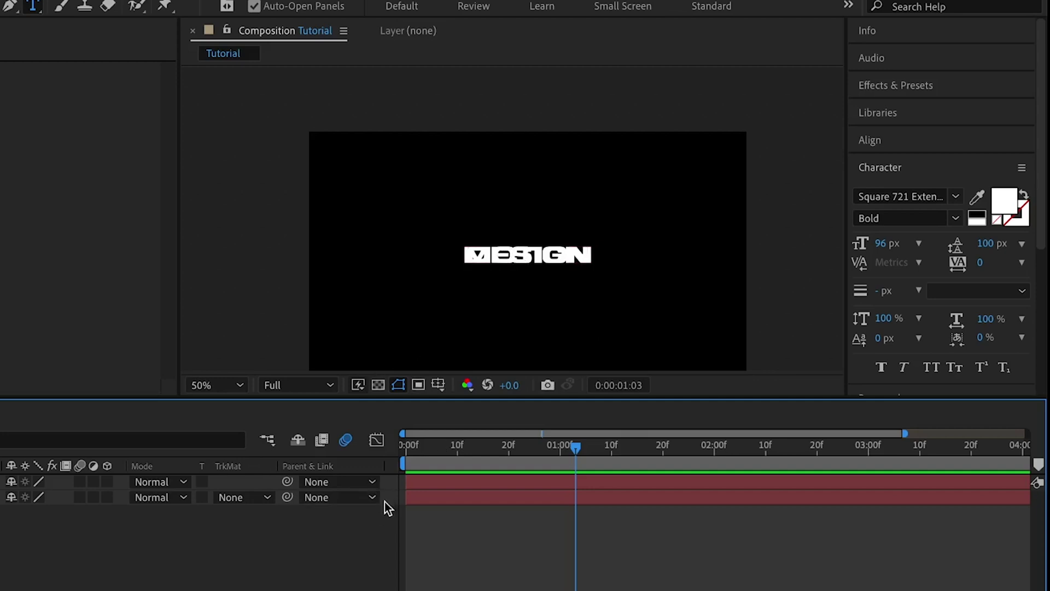
drag(414, 502, 717, 511)
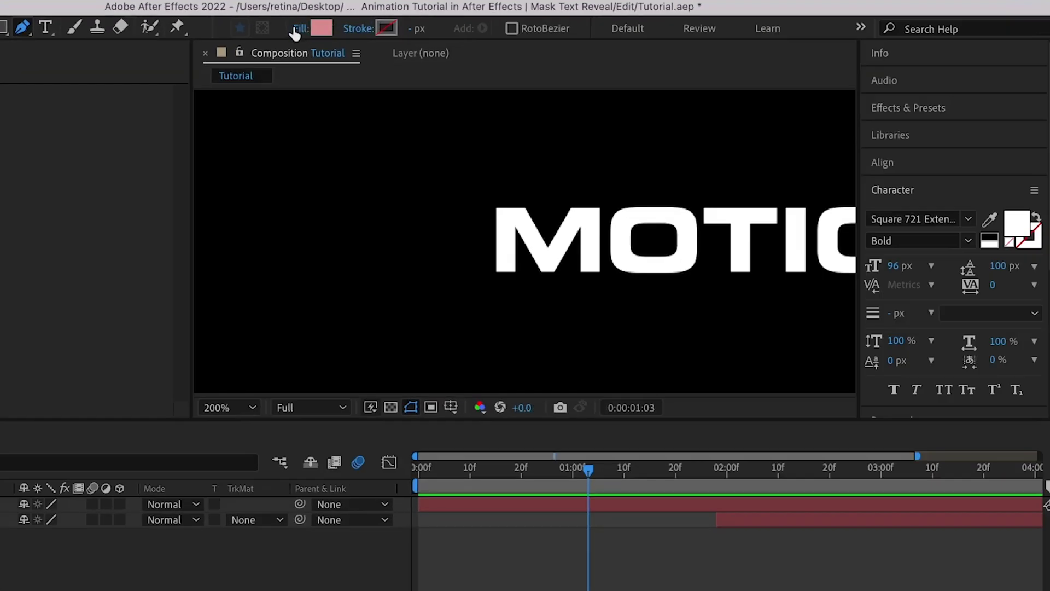
- Set new shapes to no fill with a white 20 px stroke
click(716, 41)
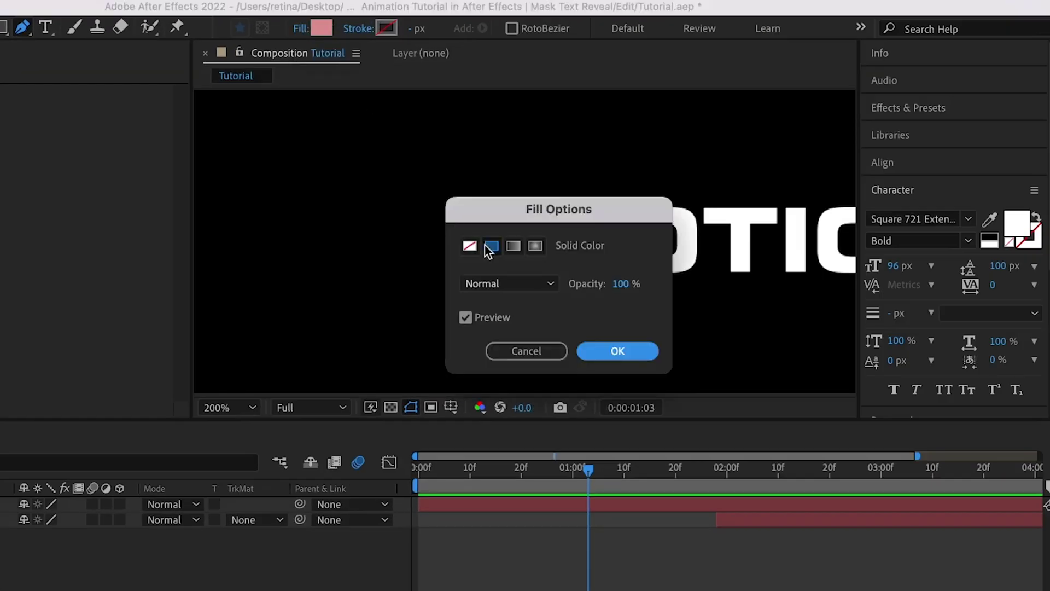
click(964, 361)
click(642, 355)
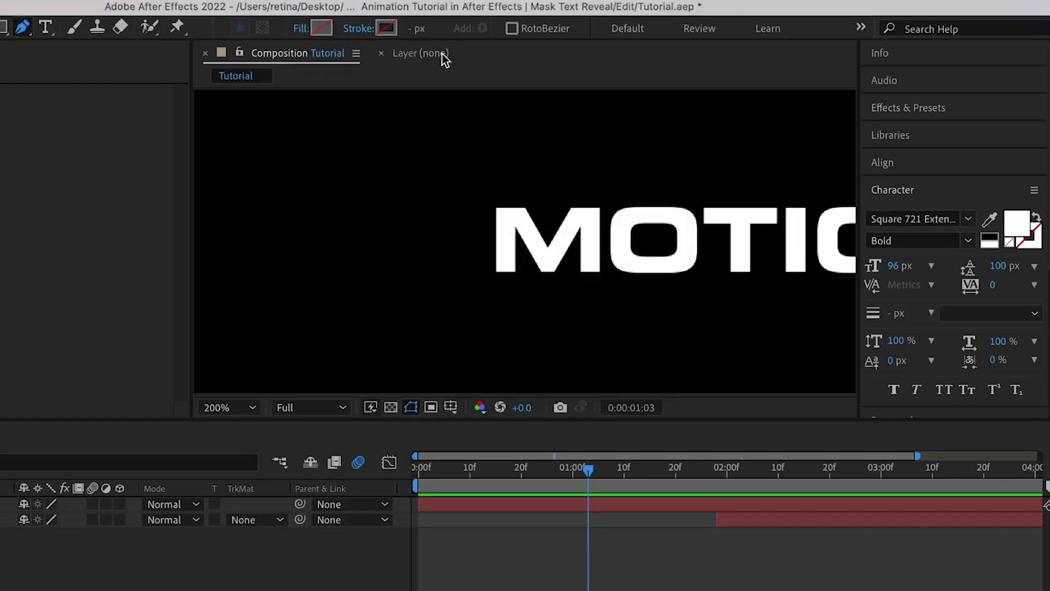
click(381, 28)
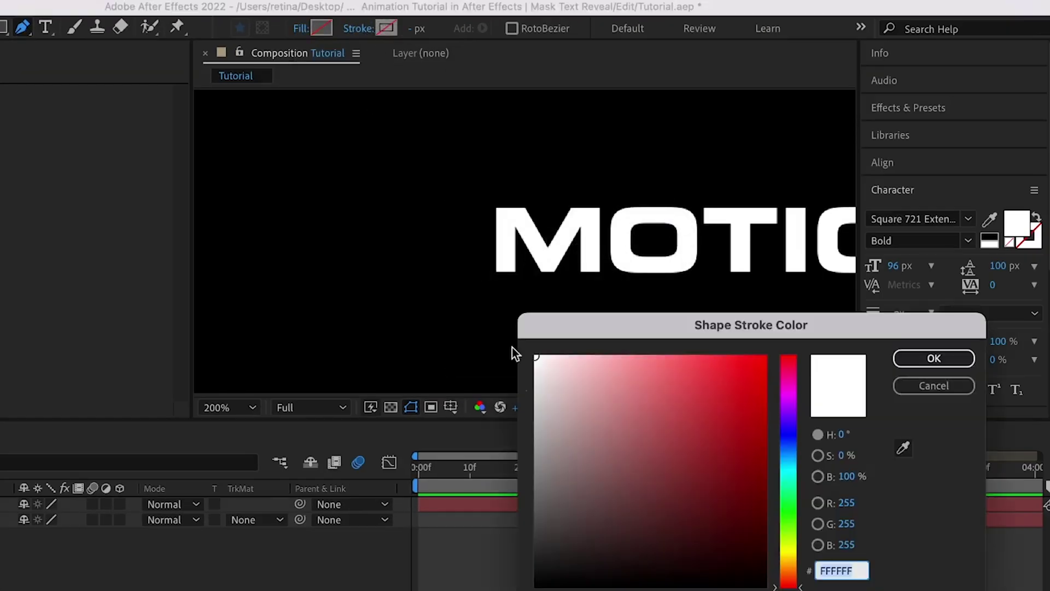
click(911, 362)
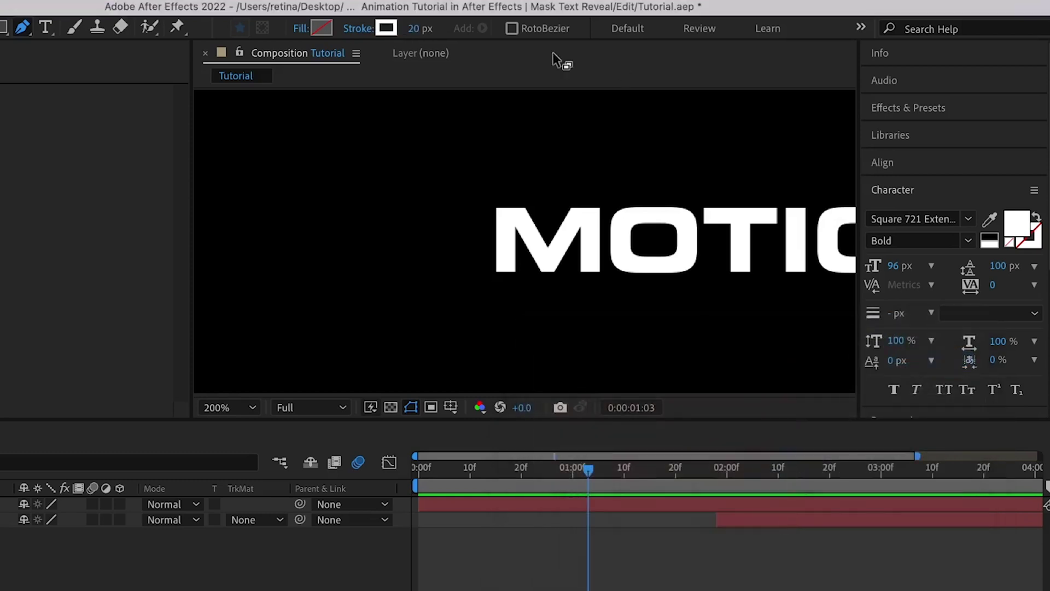
- Draw a vertical line just left of MOTION and centre it vertically
click(463, 193)
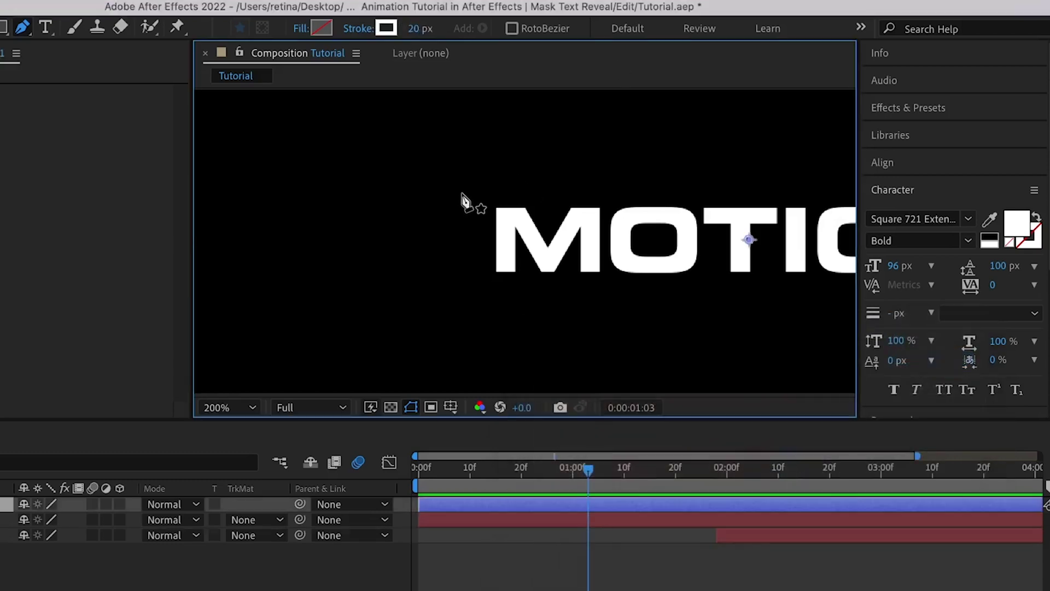
shift+click(465, 289)
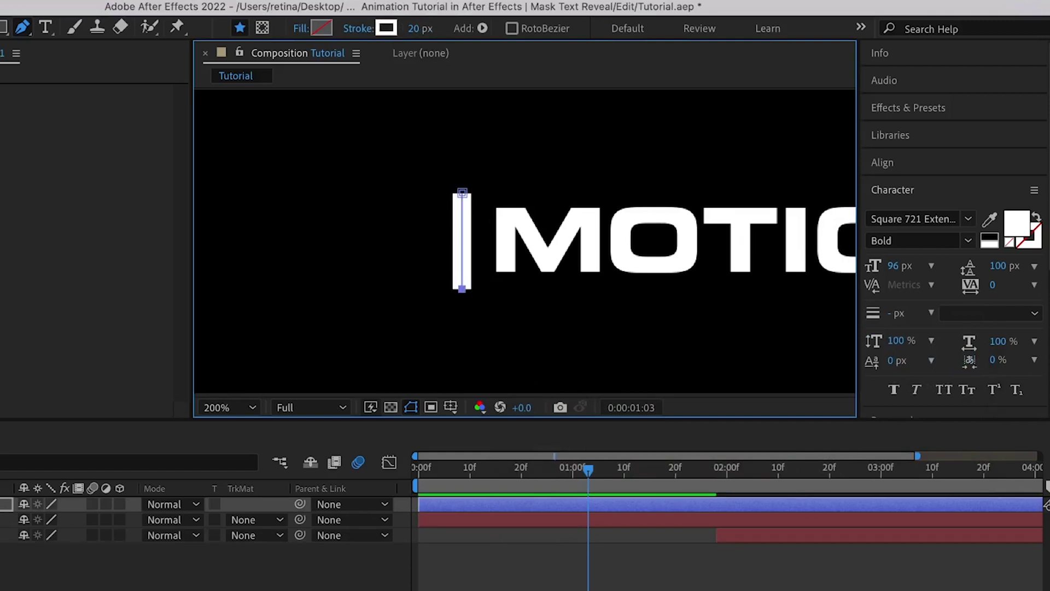
key(v)
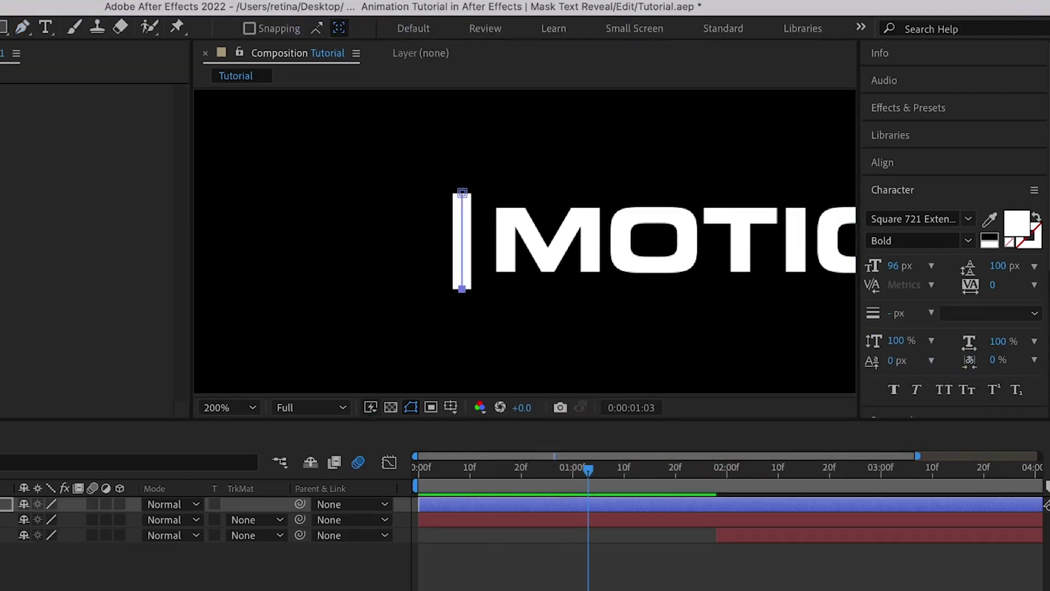
click(530, 511)
click(896, 162)
click(1004, 209)
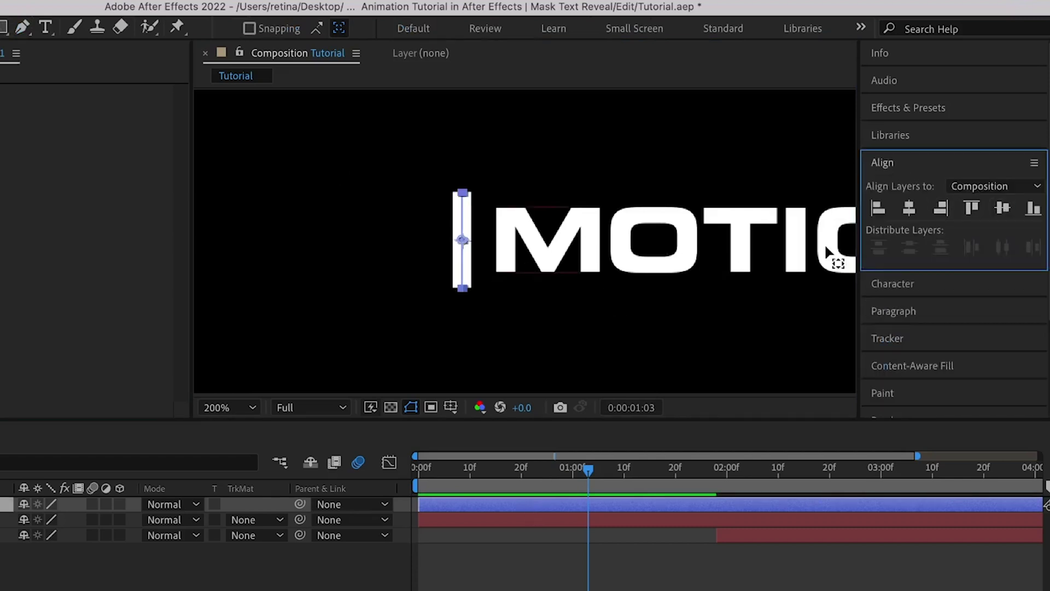
scroll(774, 258, right, 5)
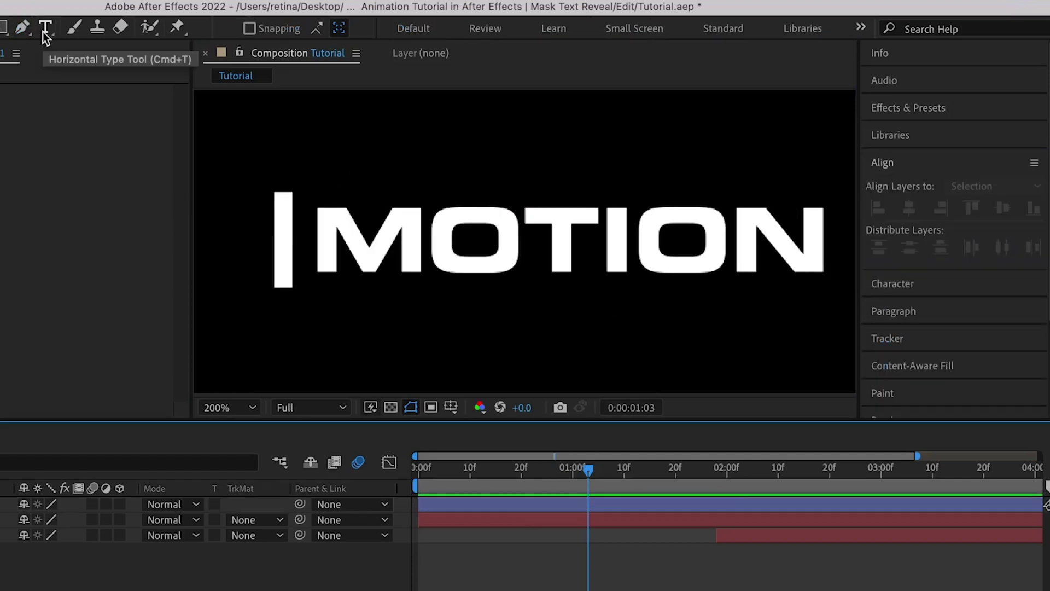
- Set the Rectangle tool to no stroke and a pink fill
click(3, 27)
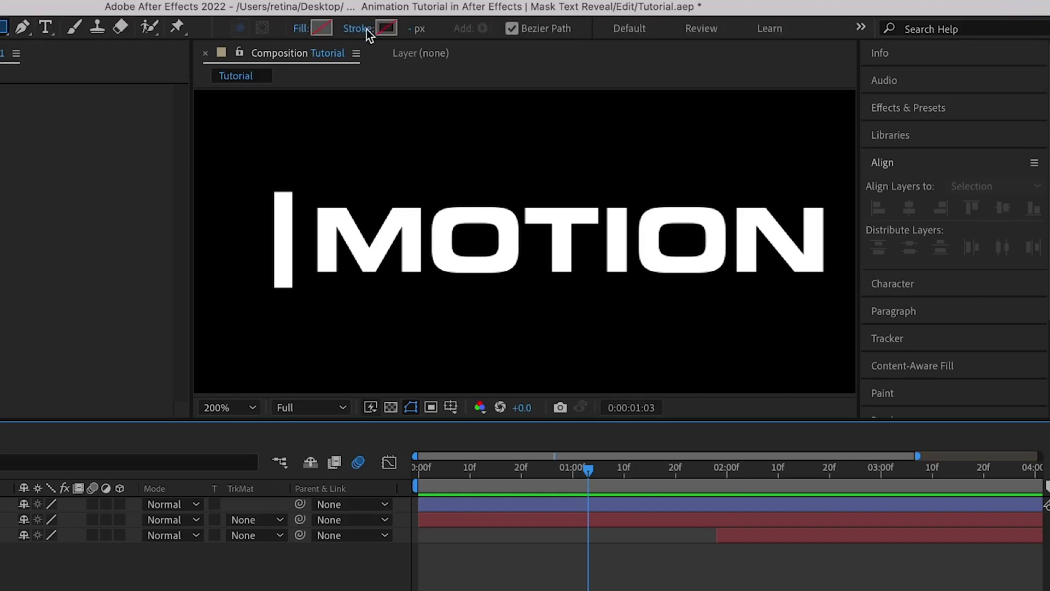
click(367, 29)
click(469, 245)
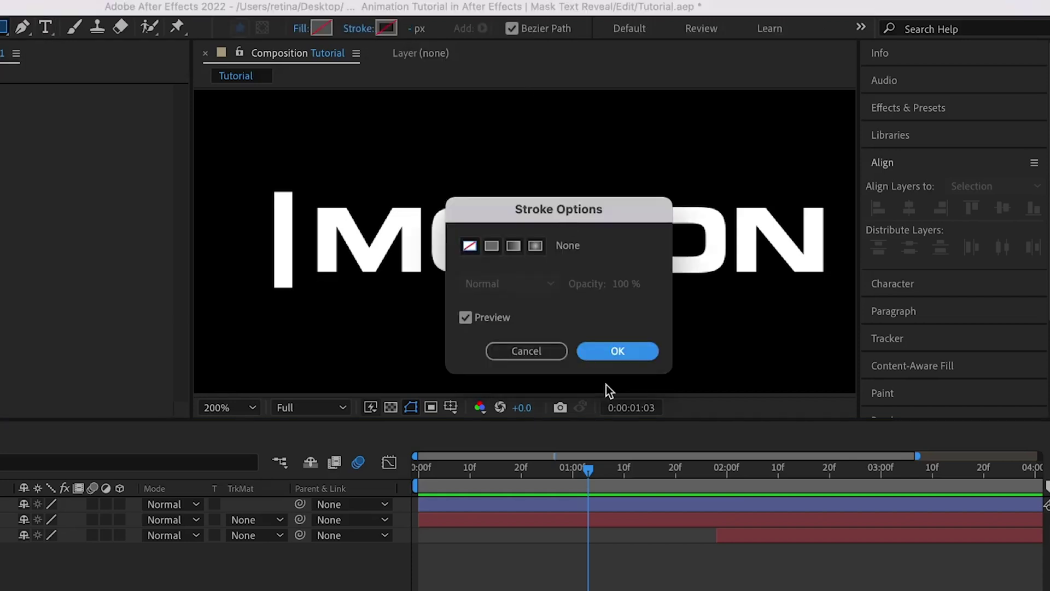
click(550, 354)
click(323, 28)
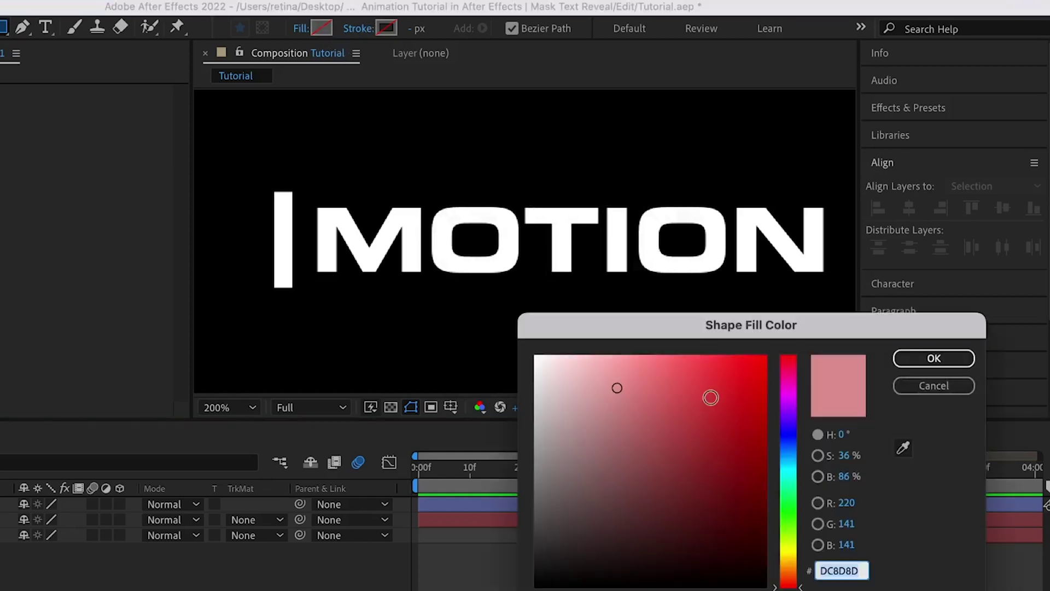
click(924, 362)
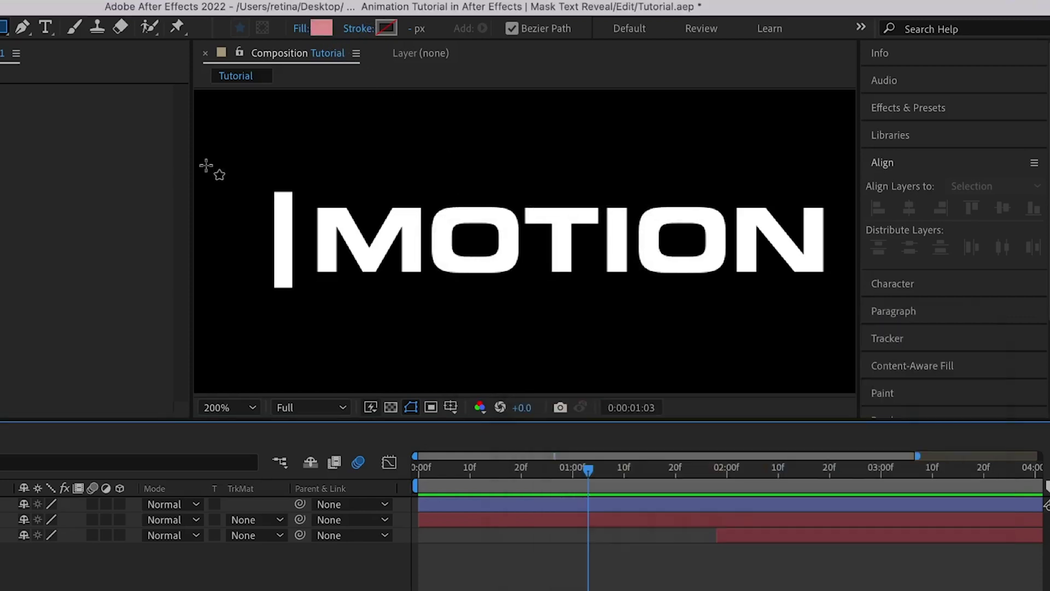
click(206, 165)
click(245, 165)
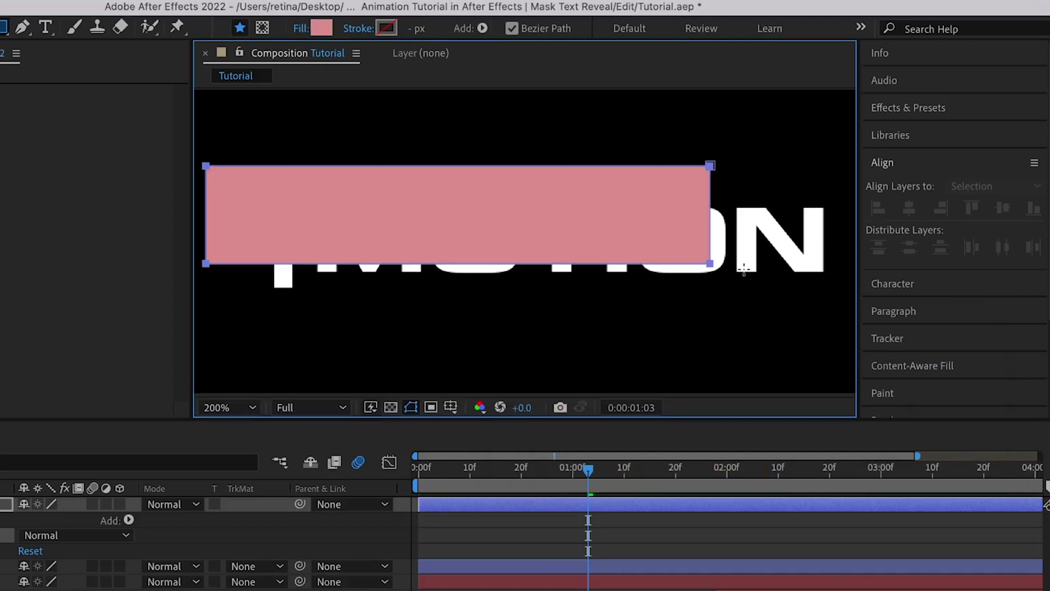
- Draw the pink rectangle, anchor it on its right edge, and slide it left to the line
drag(740, 268, 833, 302)
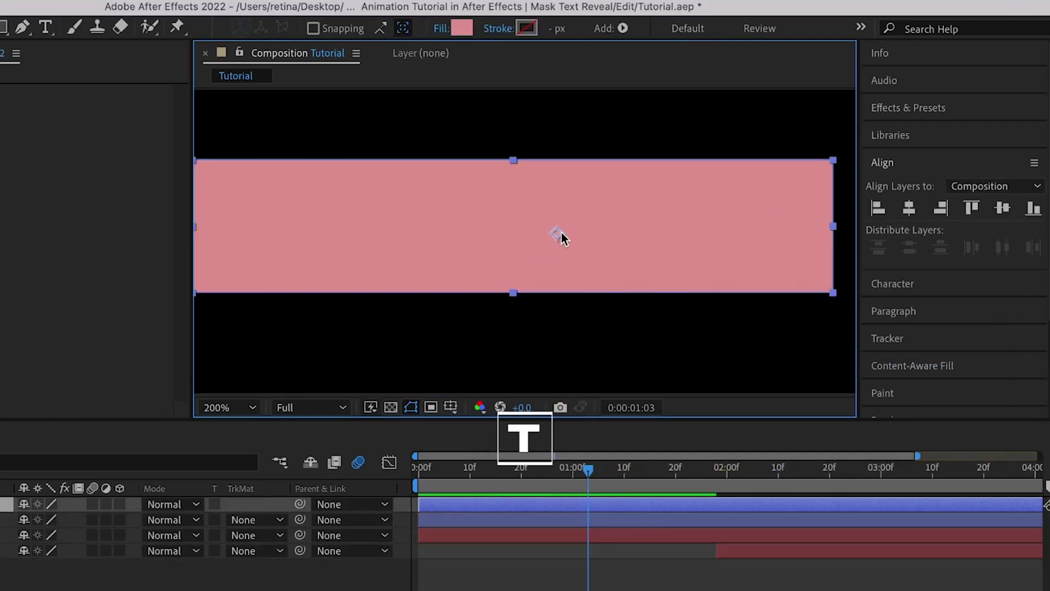
key(y)
mouse_move(556, 232)
mouse_down()
mouse_move(590, 222)
mouse_move(797, 251)
mouse_move(833, 226)
mouse_up()
key(comma)
key(v)
drag(604, 257, 364, 261)
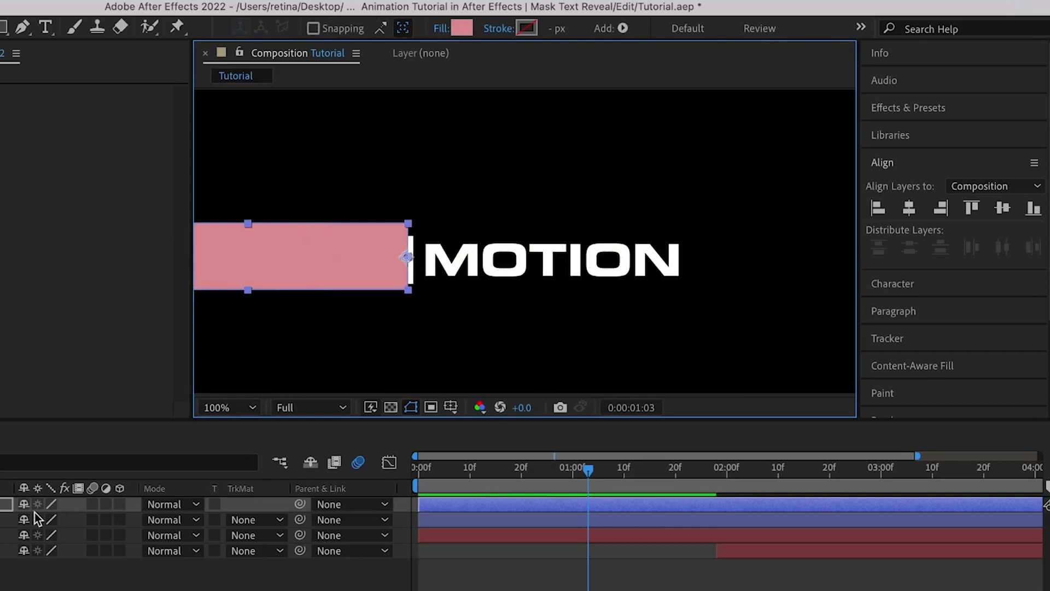
- Rename the shape layers to line and mask
click(0, 513)
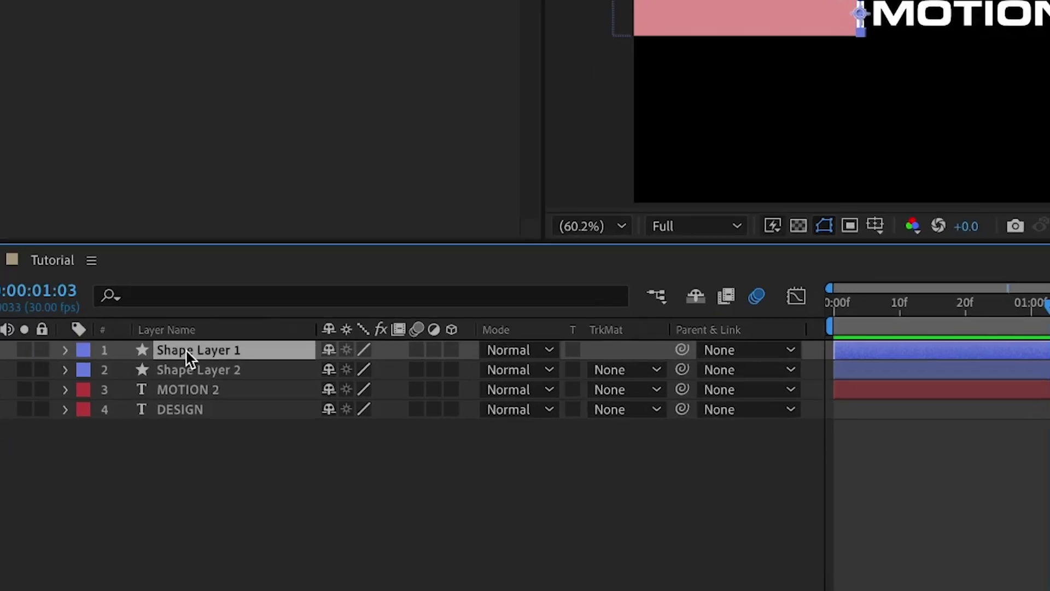
key(Return)
text(li)
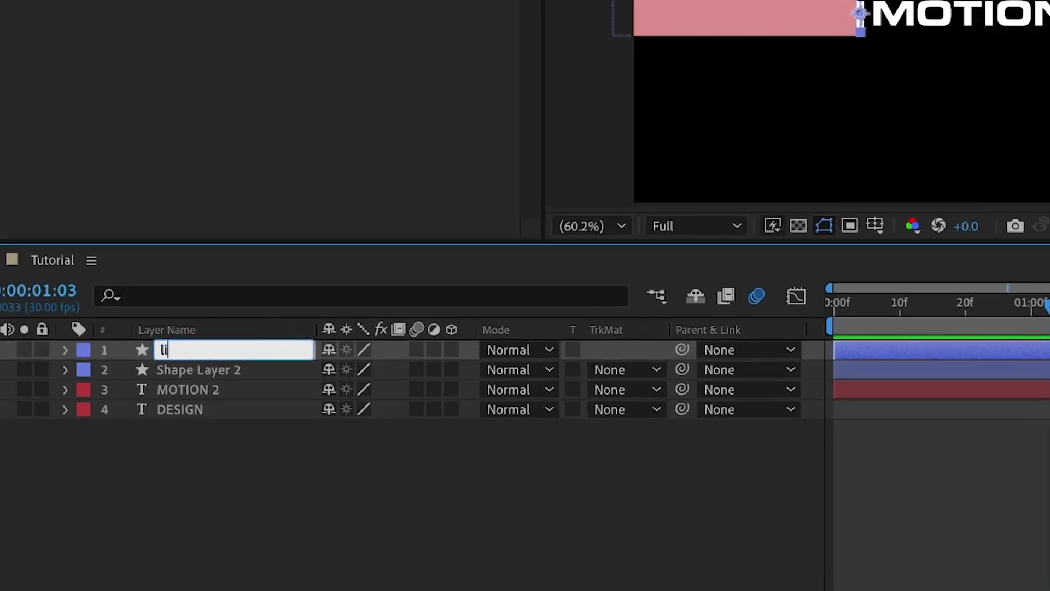
click(186, 373)
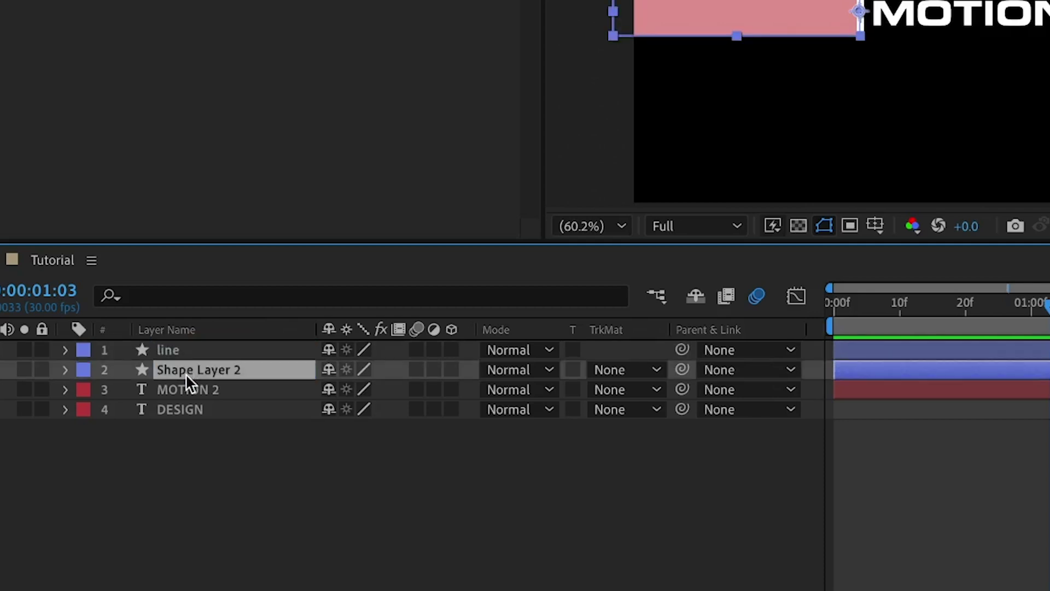
key(Return)
text(mask)
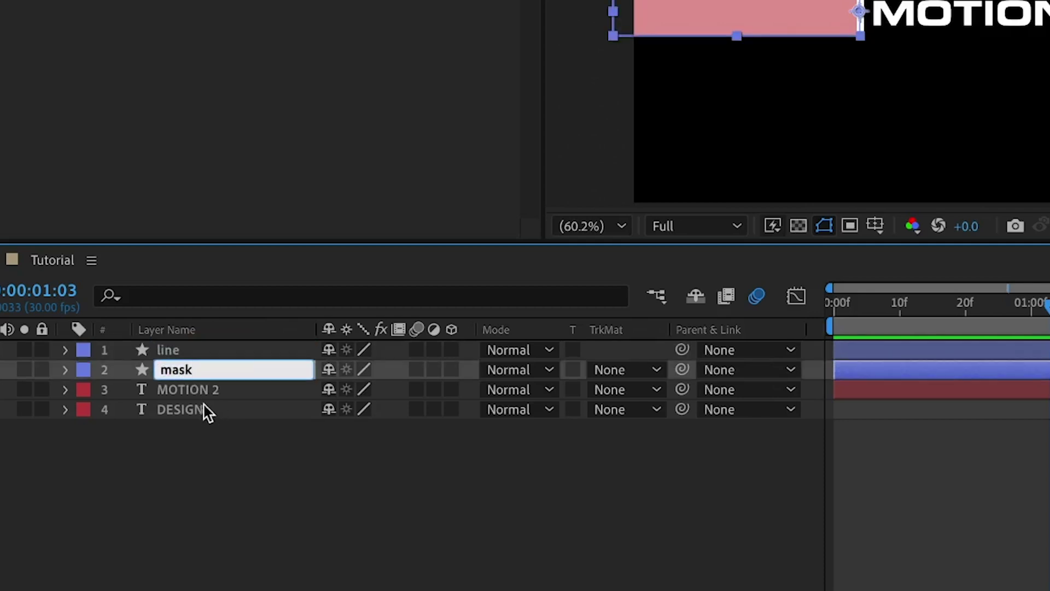
click(198, 395)
click(202, 417)
click(427, 454)
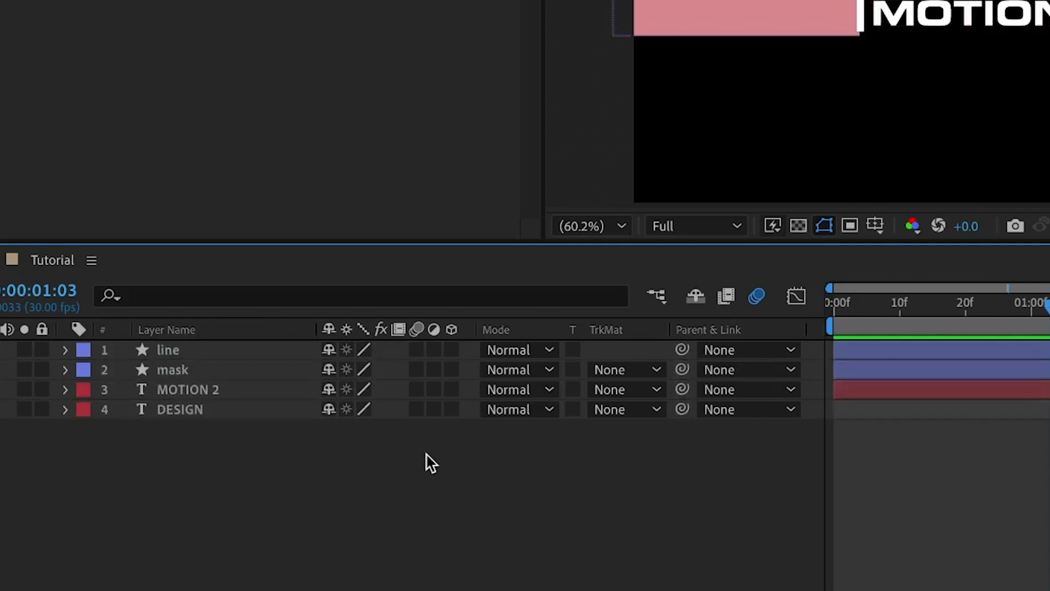
- Pick-whip mask's Position to line's Position and test by shifting the line
click(223, 376)
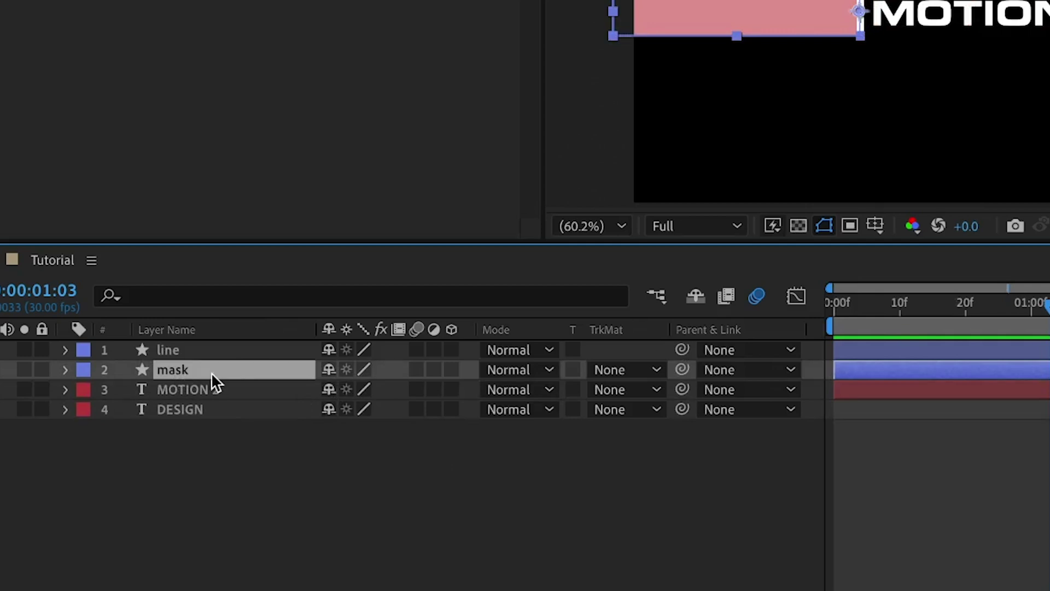
key(p)
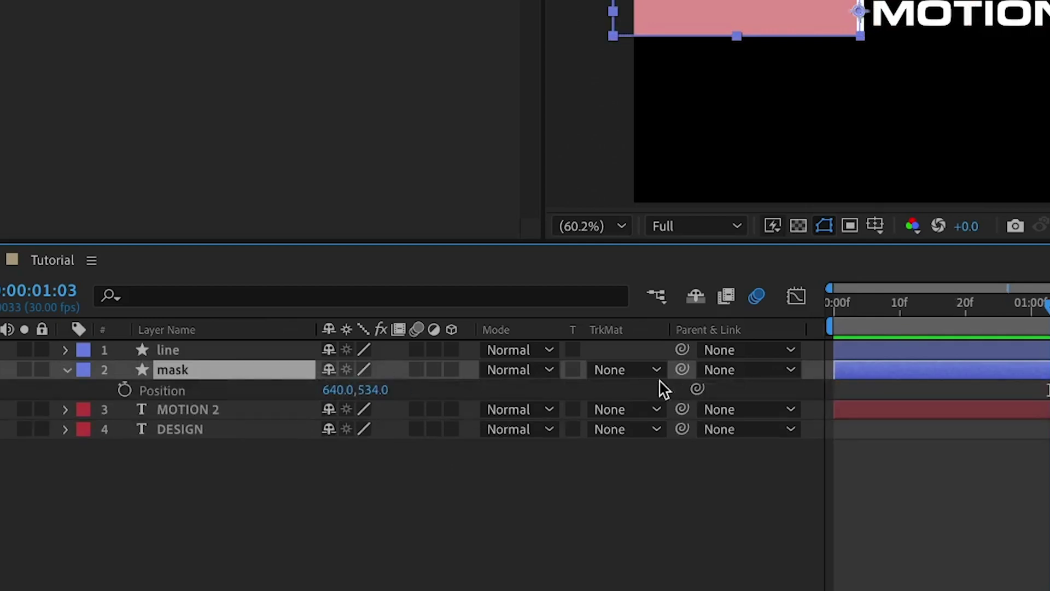
click(185, 351)
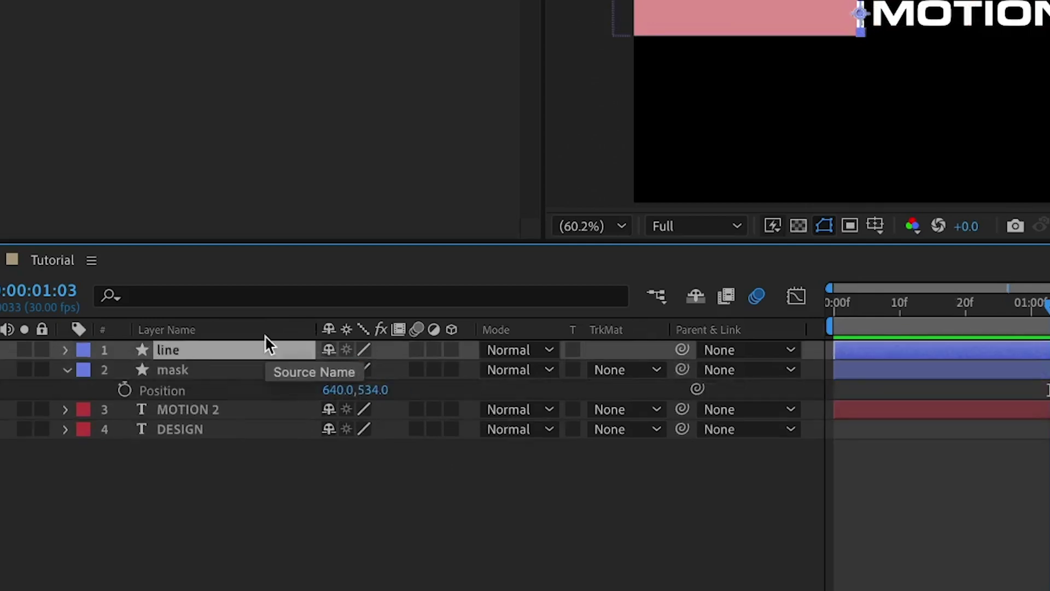
key(p)
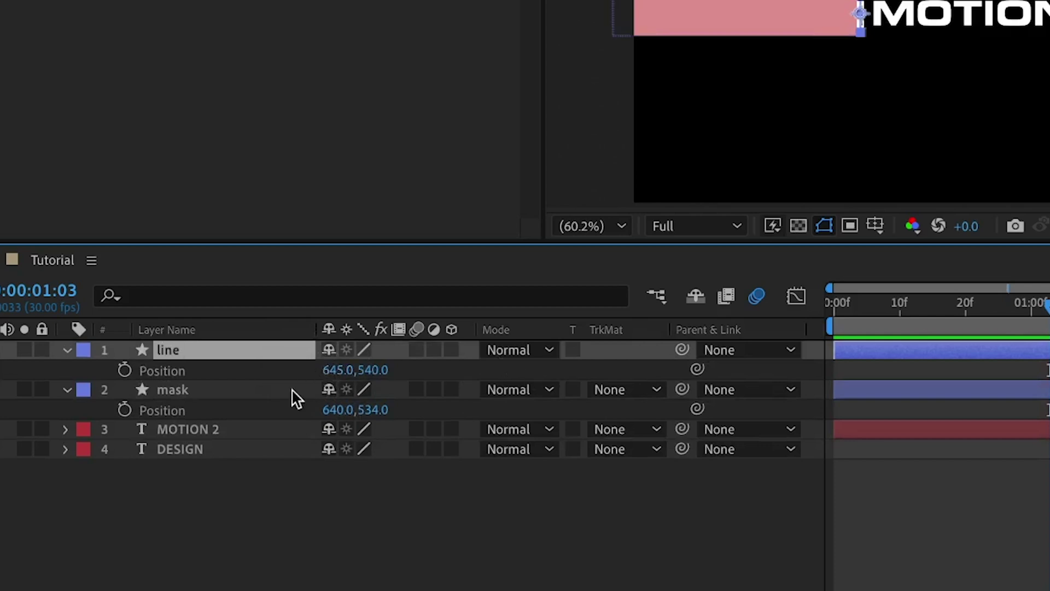
drag(698, 409, 214, 376)
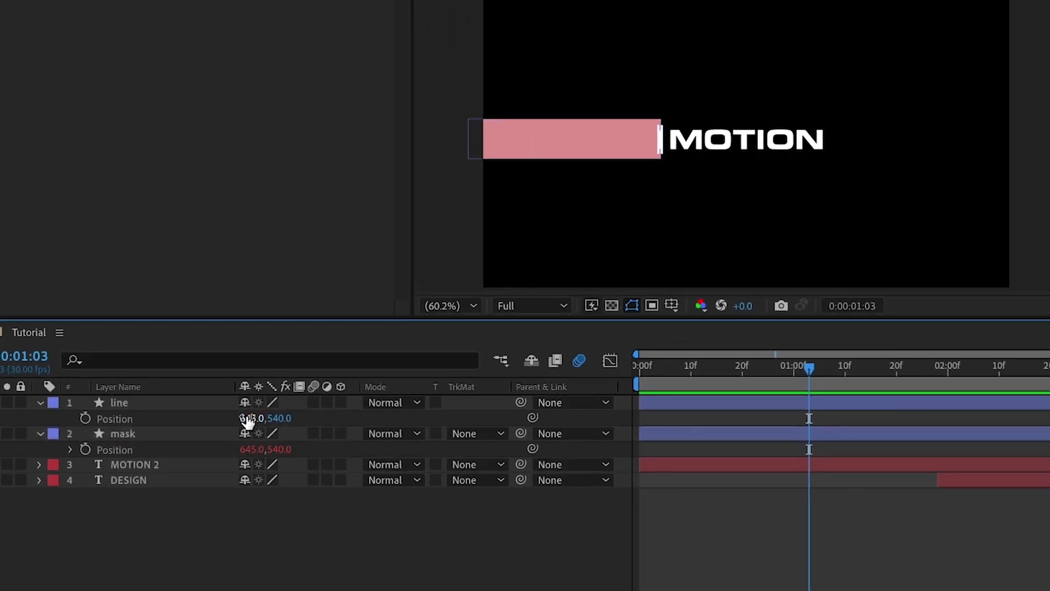
drag(249, 419, 342, 425)
click(870, 504)
key(u)
click(696, 439)
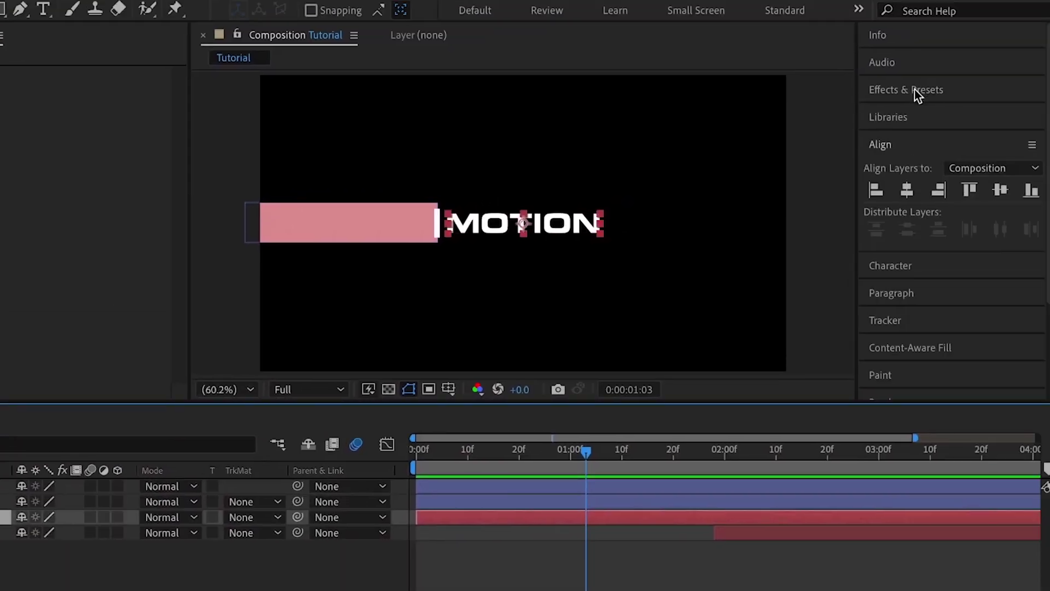
- Apply Set Matte to MOTION 2 using the mask layer, and hide the mask layer
click(914, 91)
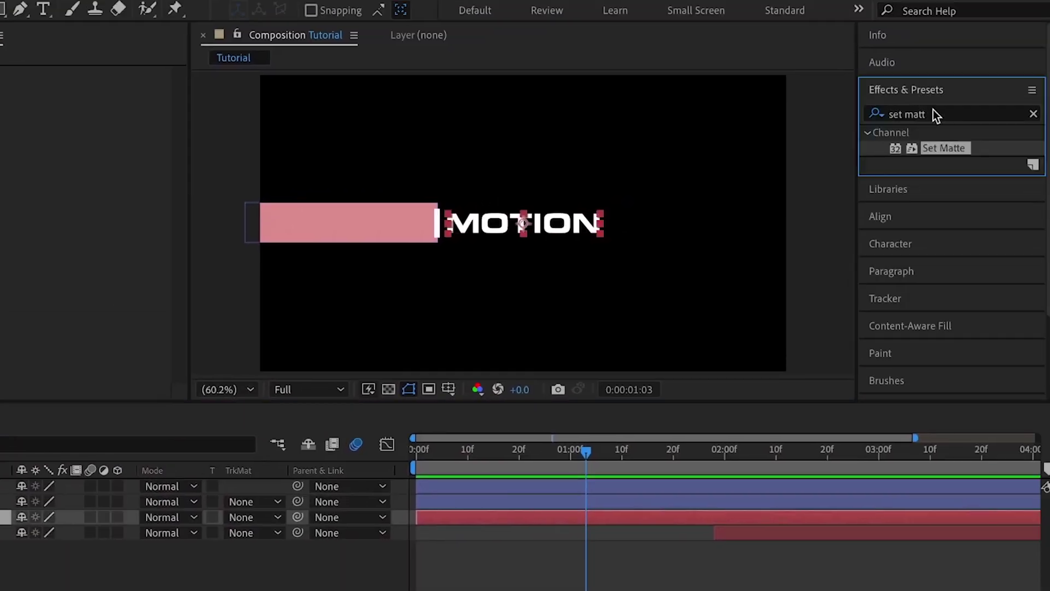
double_click(947, 150)
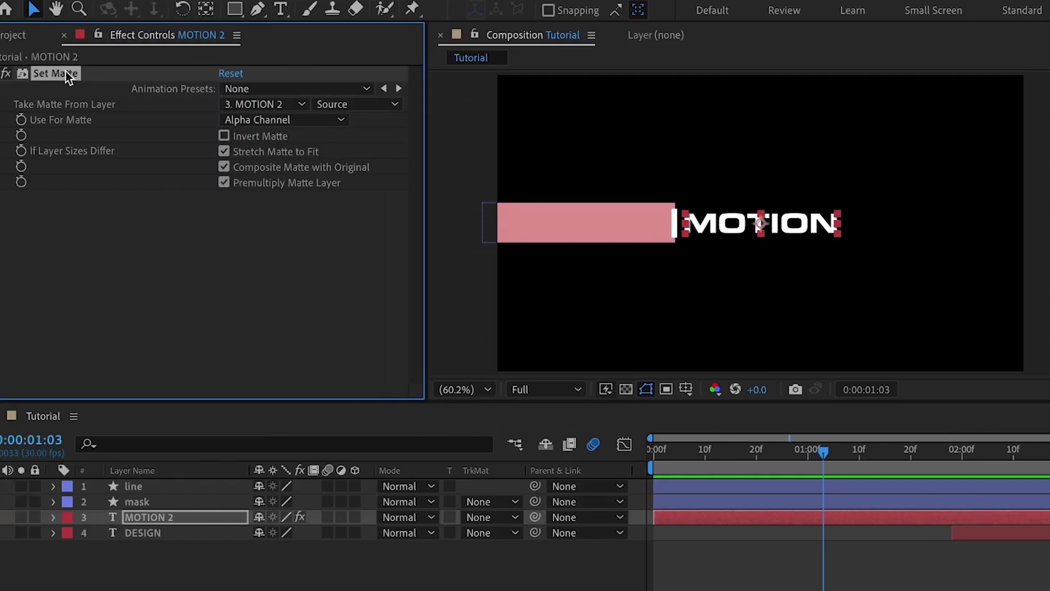
click(255, 105)
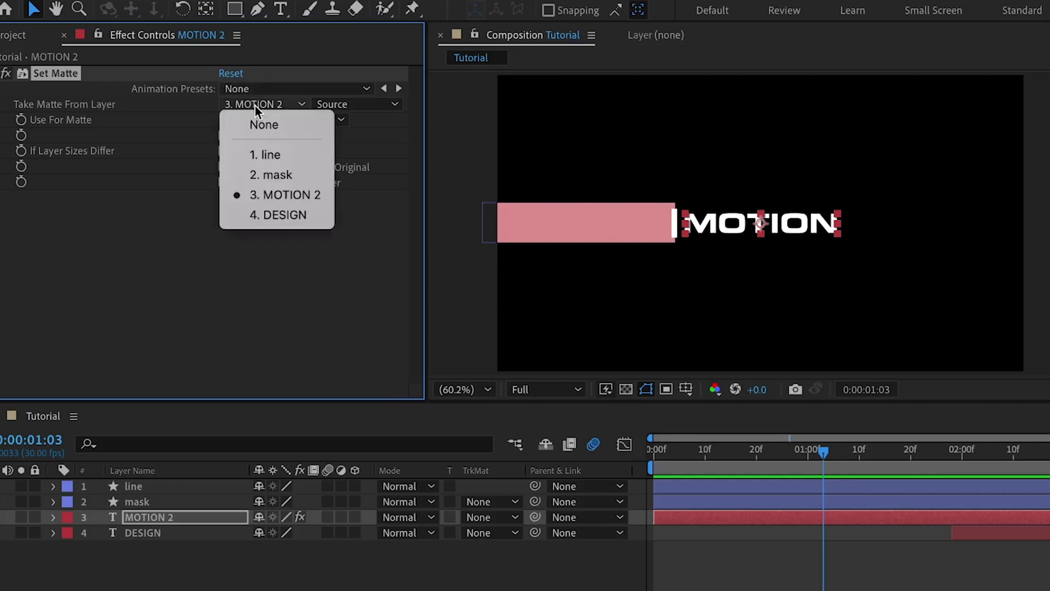
click(274, 177)
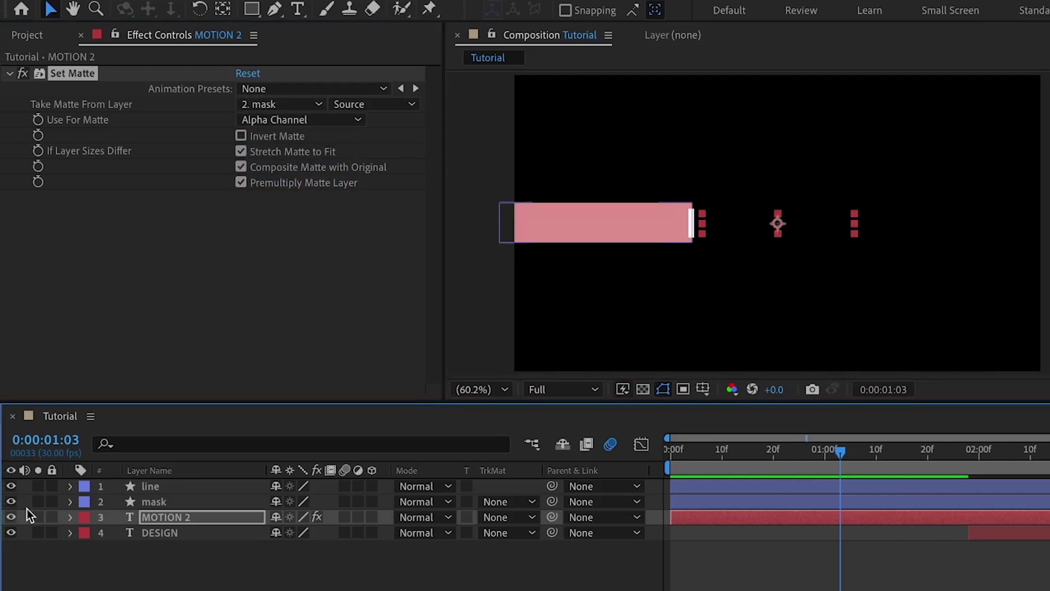
click(10, 501)
drag(734, 452, 662, 454)
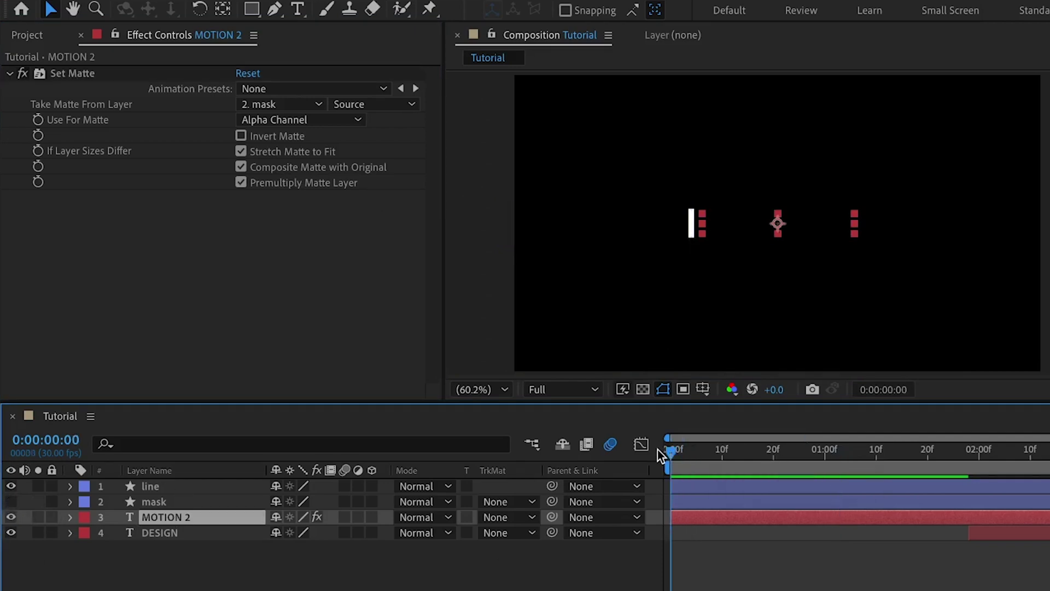
- Add Trim Paths to the line and keyframe Start and End at 0f and 15f
click(220, 491)
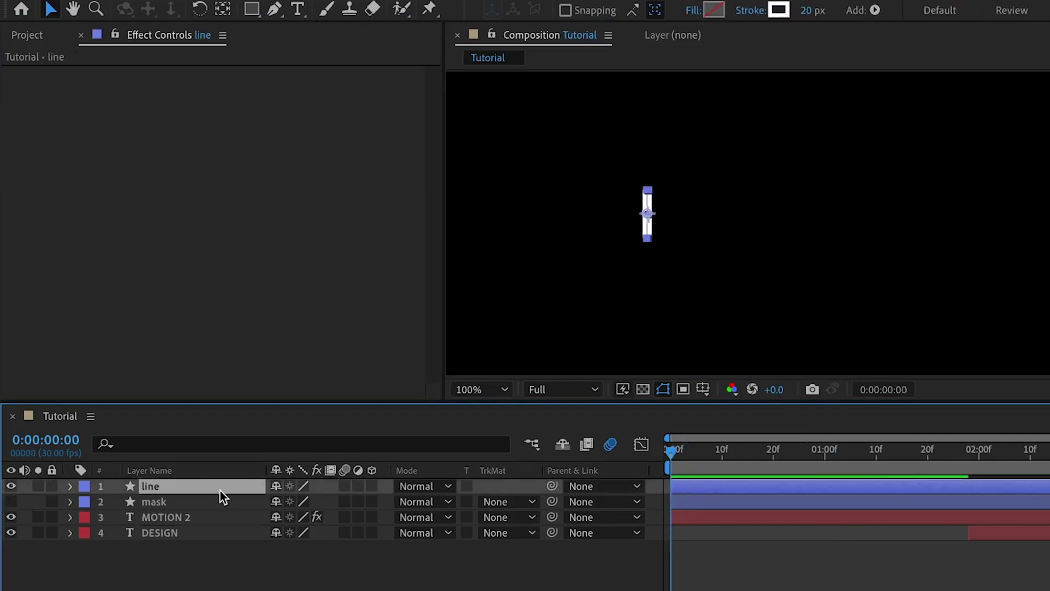
click(70, 485)
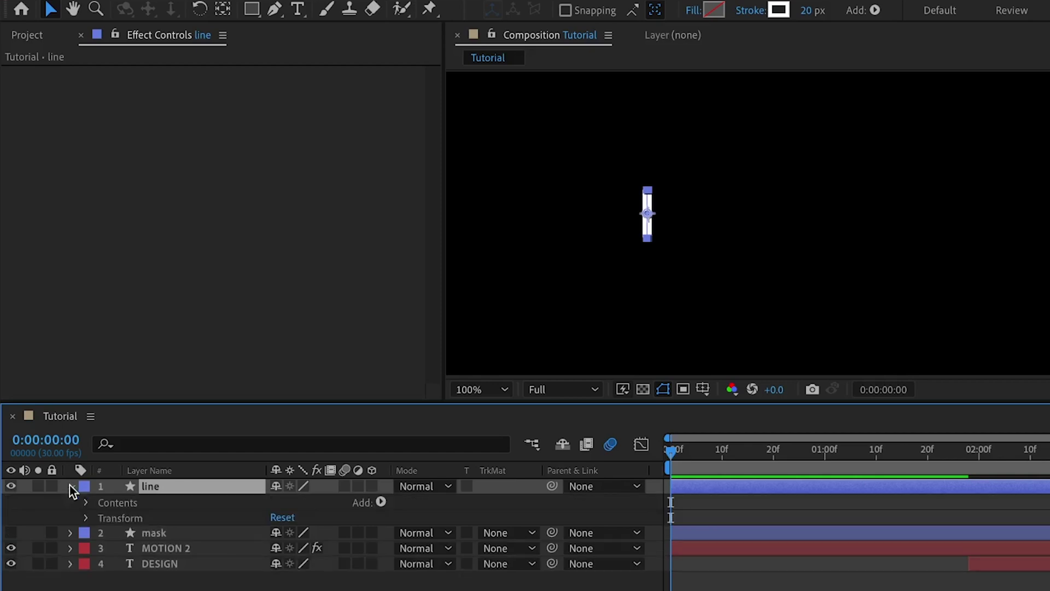
click(380, 502)
click(416, 590)
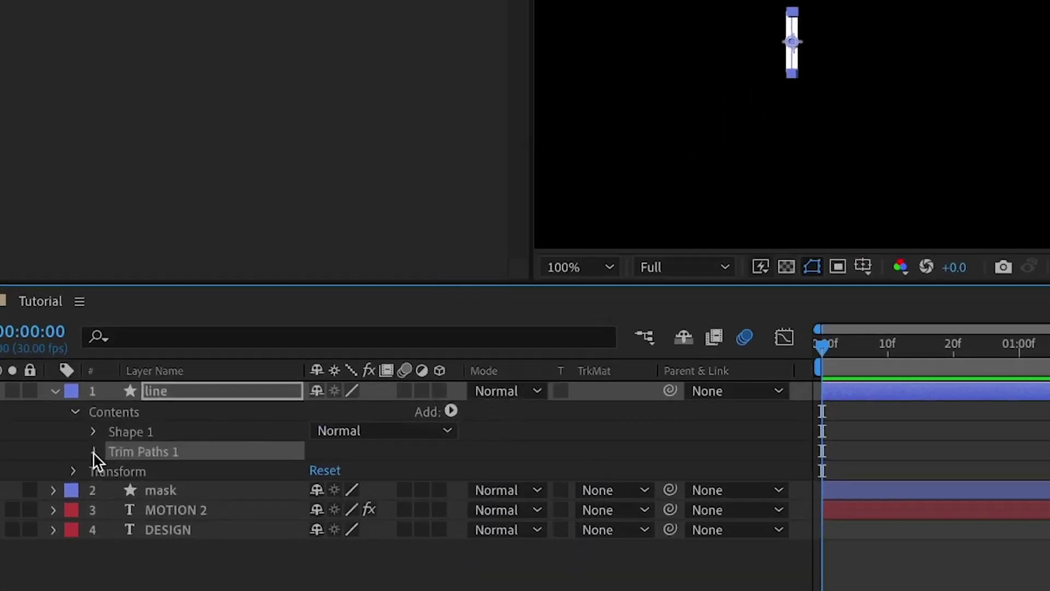
click(101, 534)
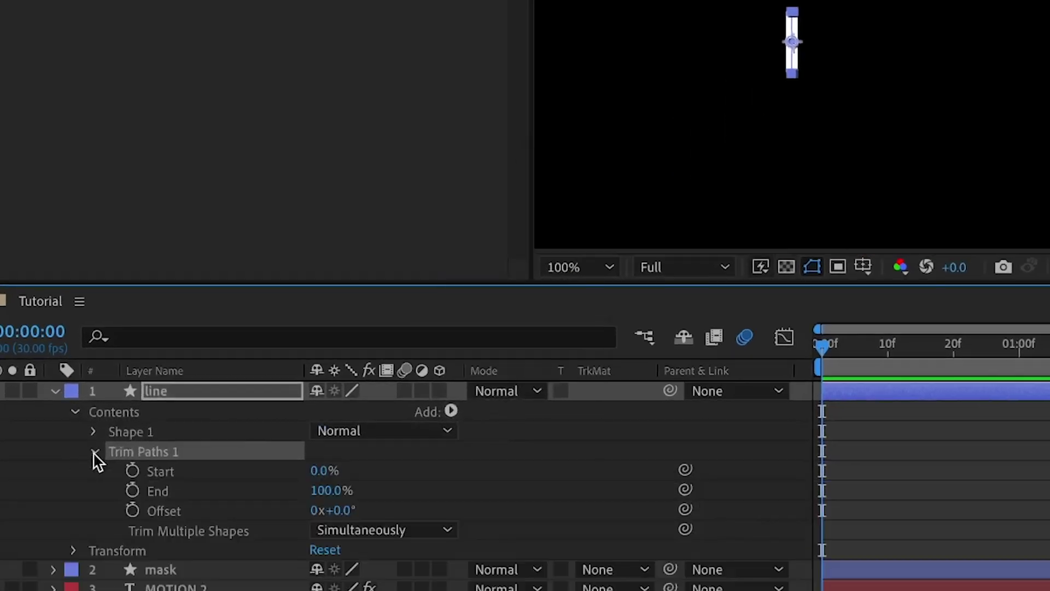
click(132, 471)
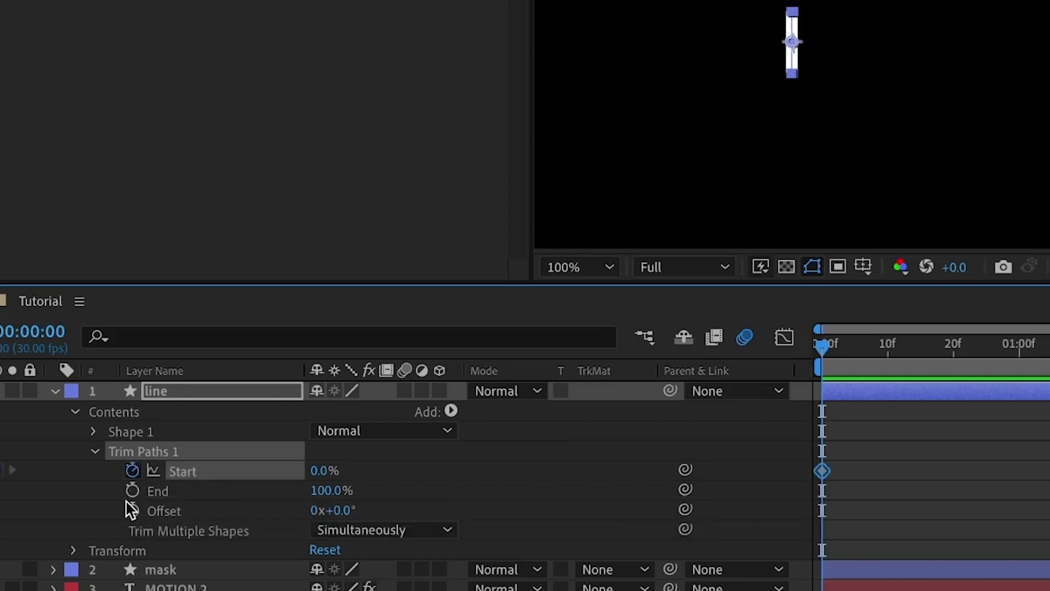
click(132, 490)
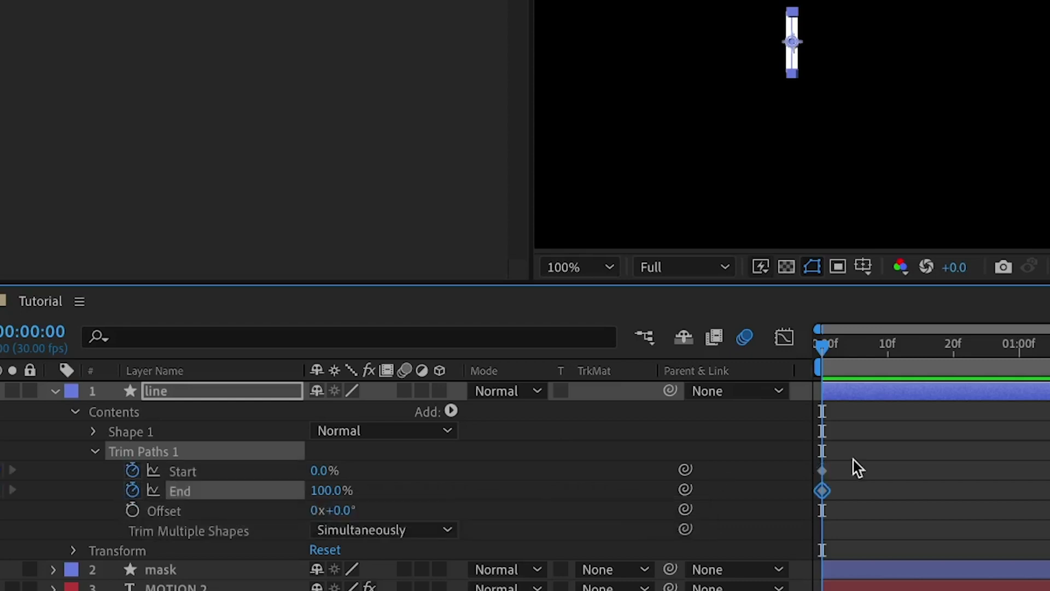
key(shift+Page_Down)
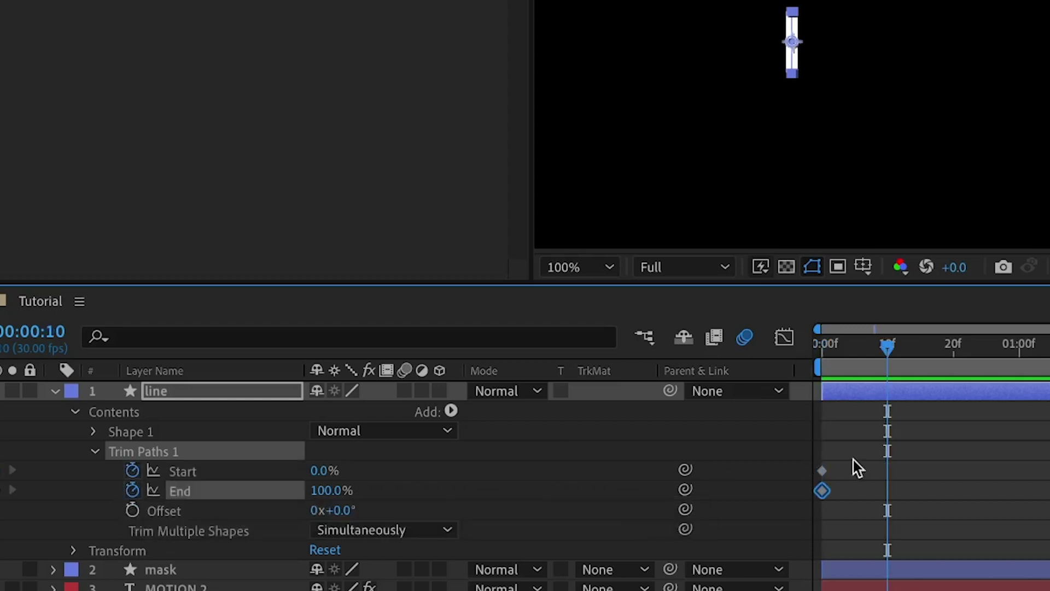
key(Page_Down)
key(Page_Down)
key(Page_Down)
key(Page_Down)
key(Page_Down)
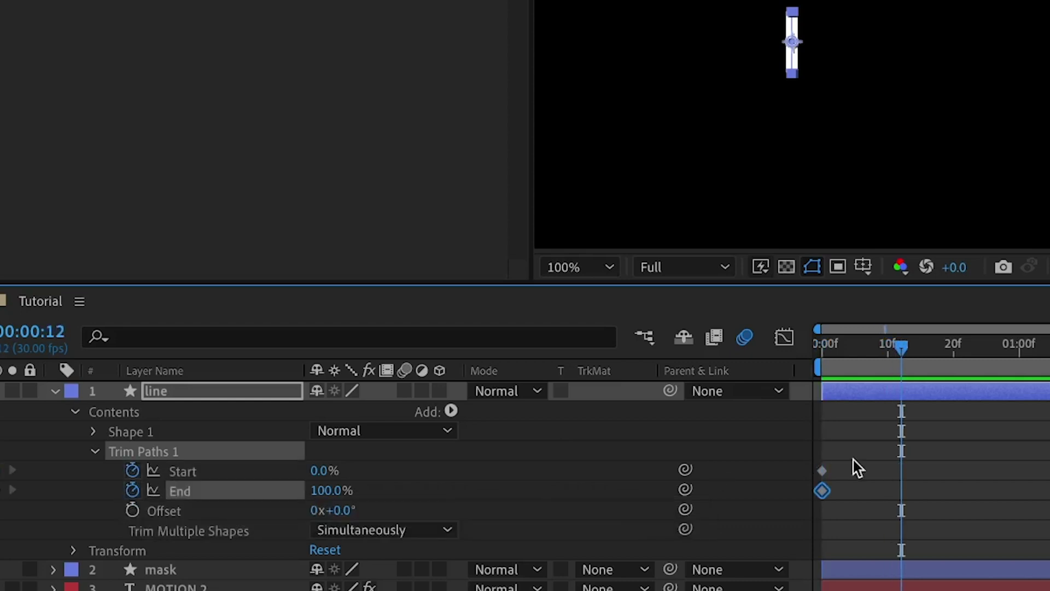
click(6, 472)
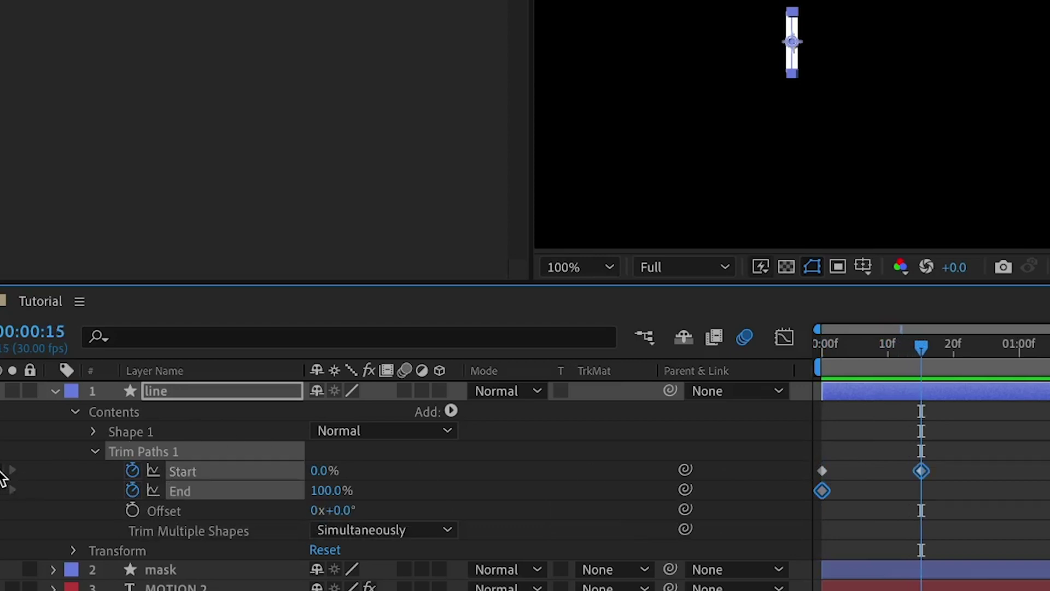
click(3, 491)
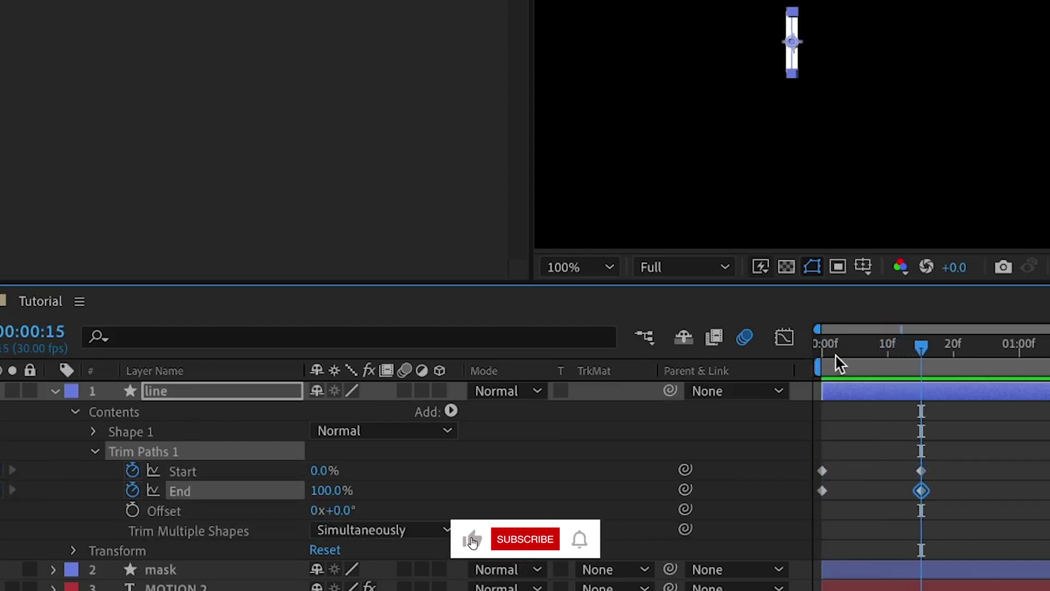
- Set Start/End to 50%/50% at 0f and 100%/0% at 15f
key(Home)
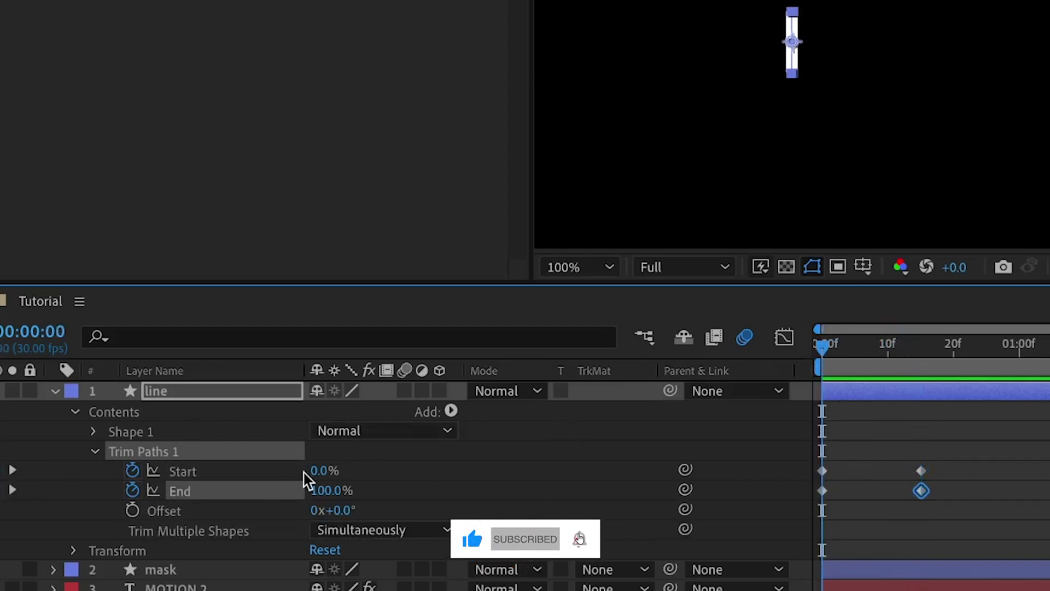
click(327, 471)
text(50)
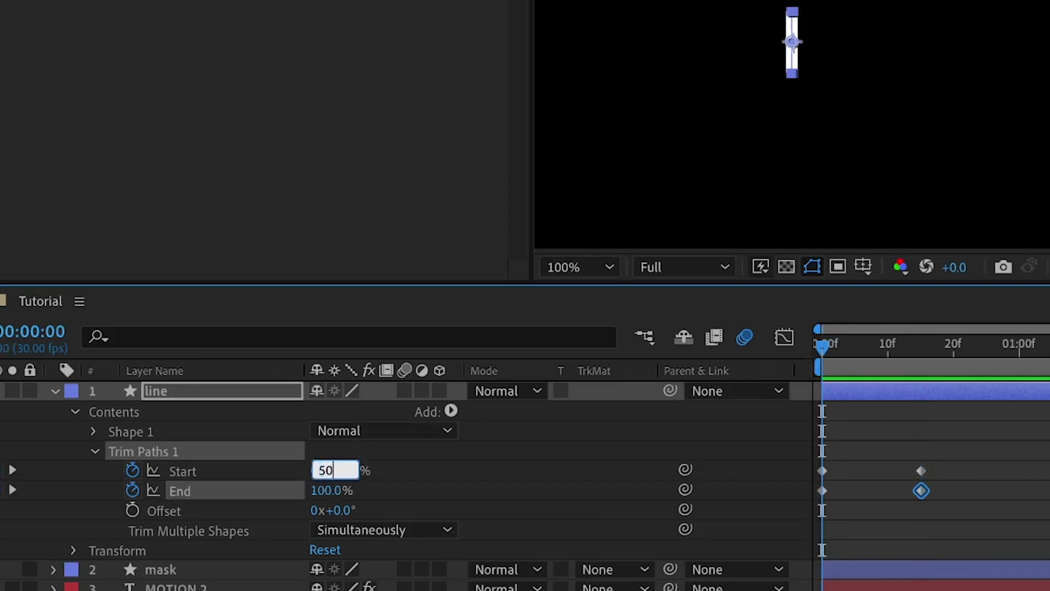
key(Tab)
text(50)
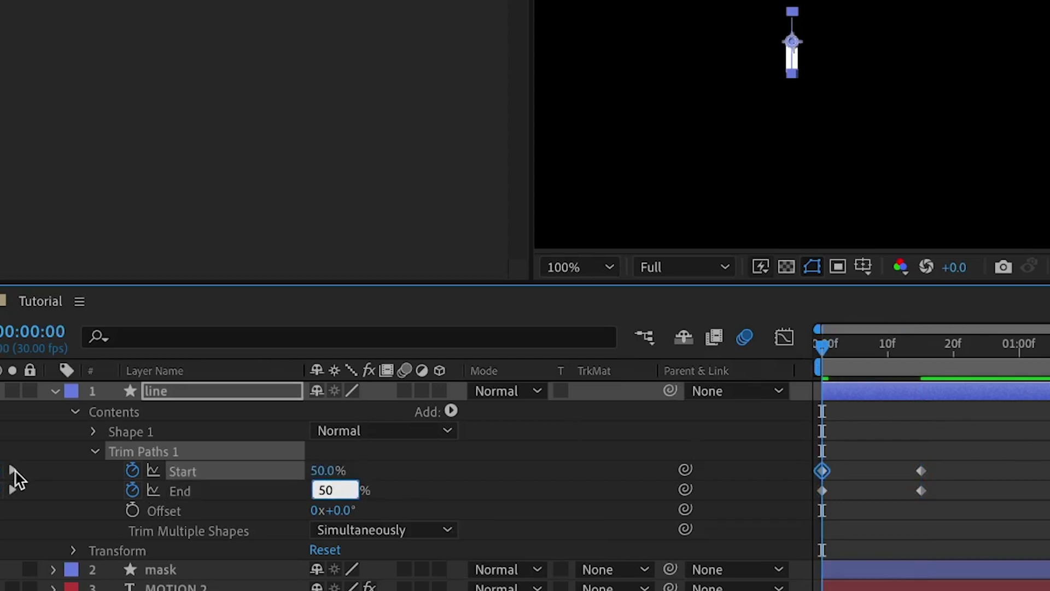
key(Return)
drag(906, 343, 921, 348)
click(323, 470)
text(00)
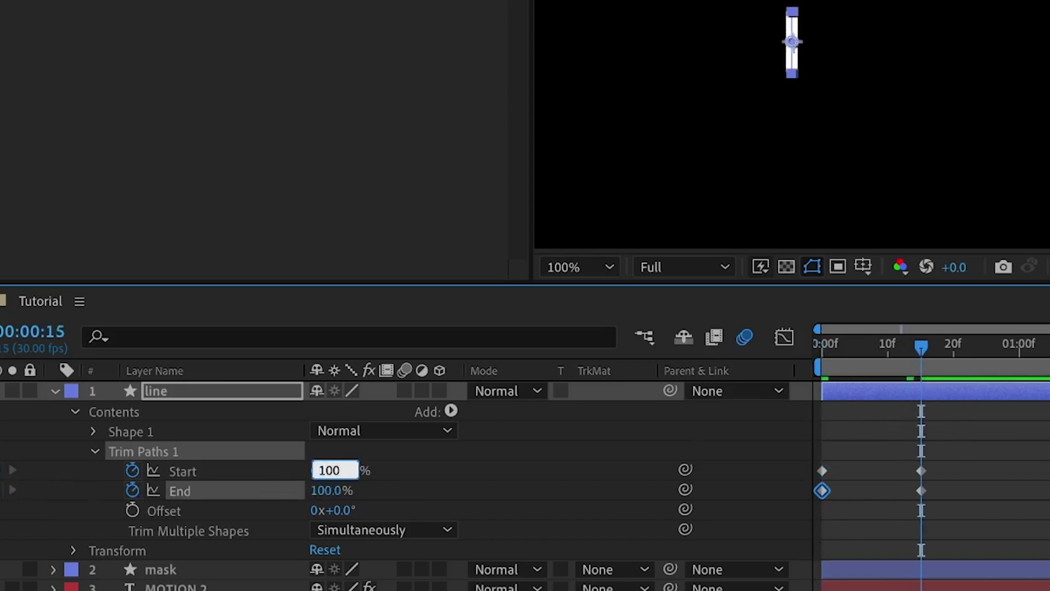
key(Tab)
text(0)
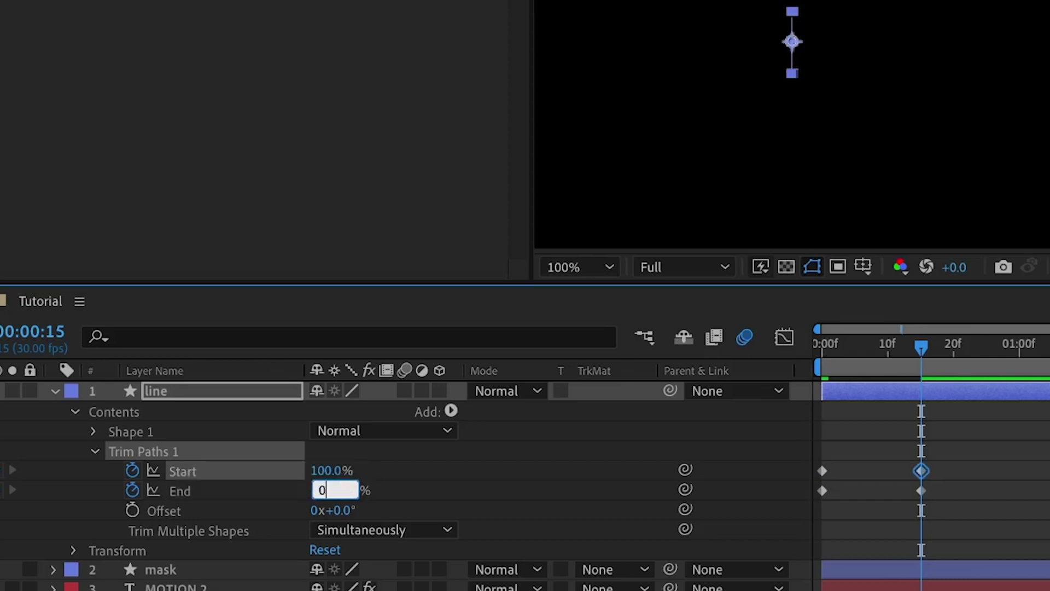
key(Return)
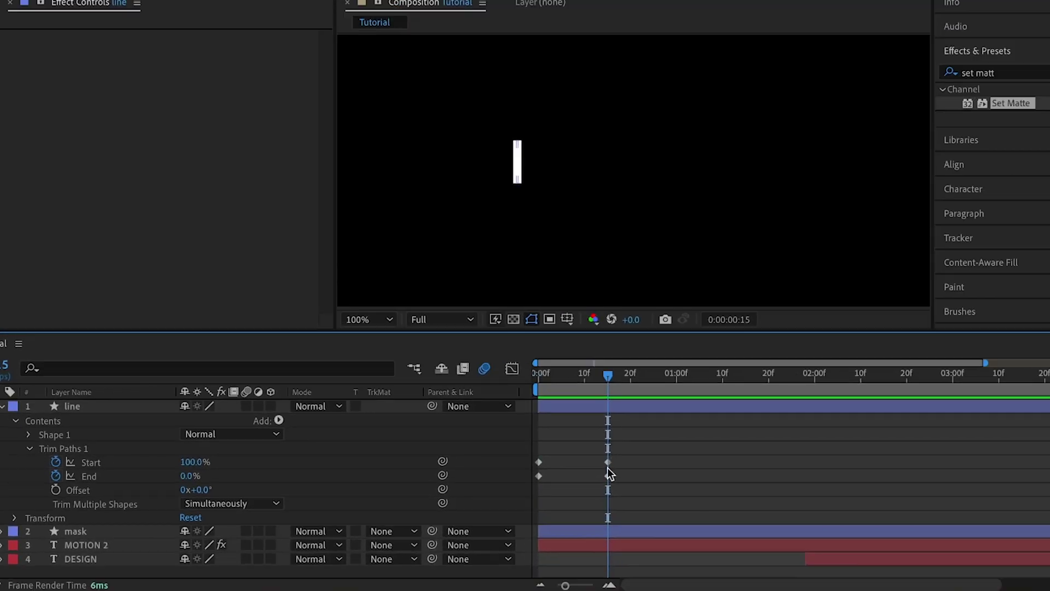
- Keyframe the line's Position from X 645 at 15f to X 1284 at 1:15
click(15, 519)
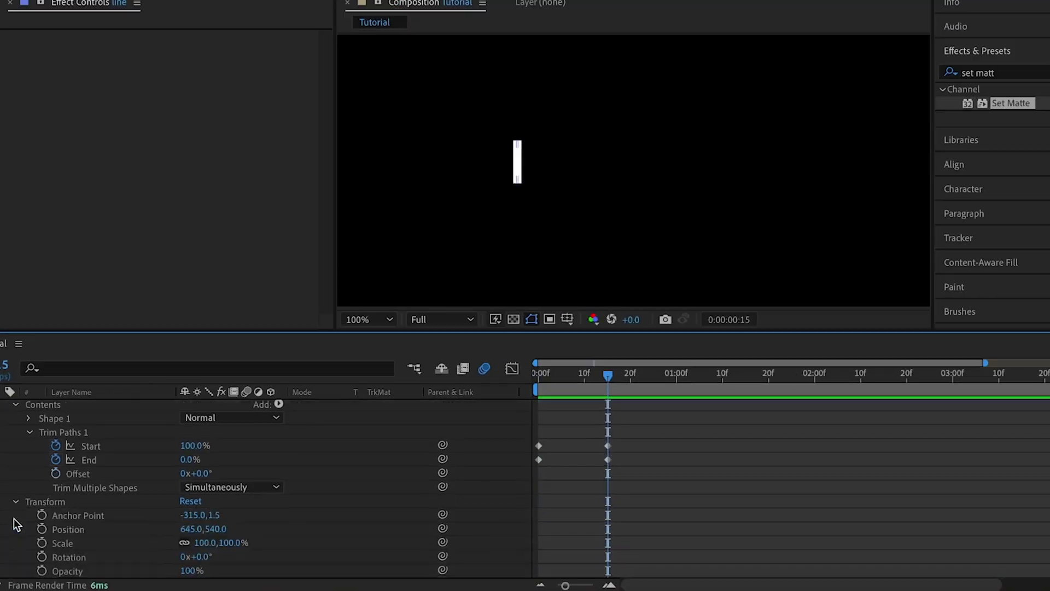
click(42, 529)
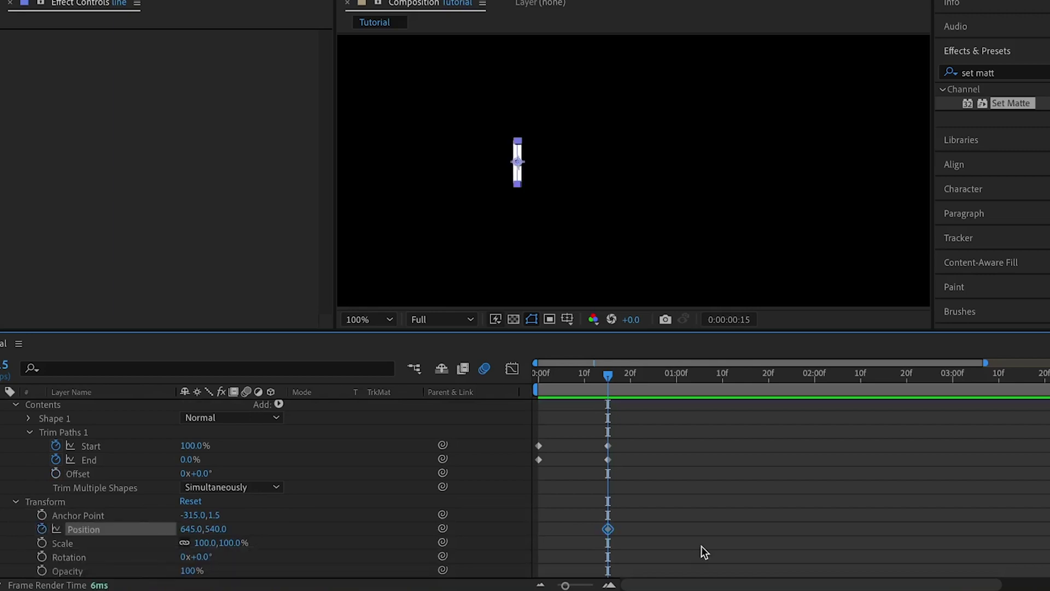
key(shift+Page_Down)
key(shift+Page_Down)
key(shift+Page_Down)
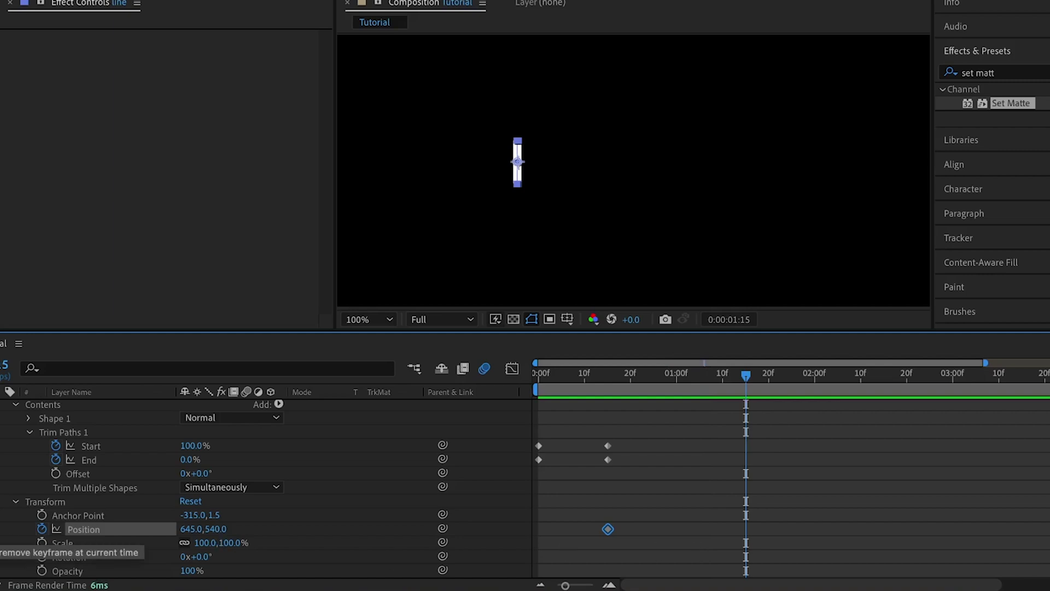
click(2, 529)
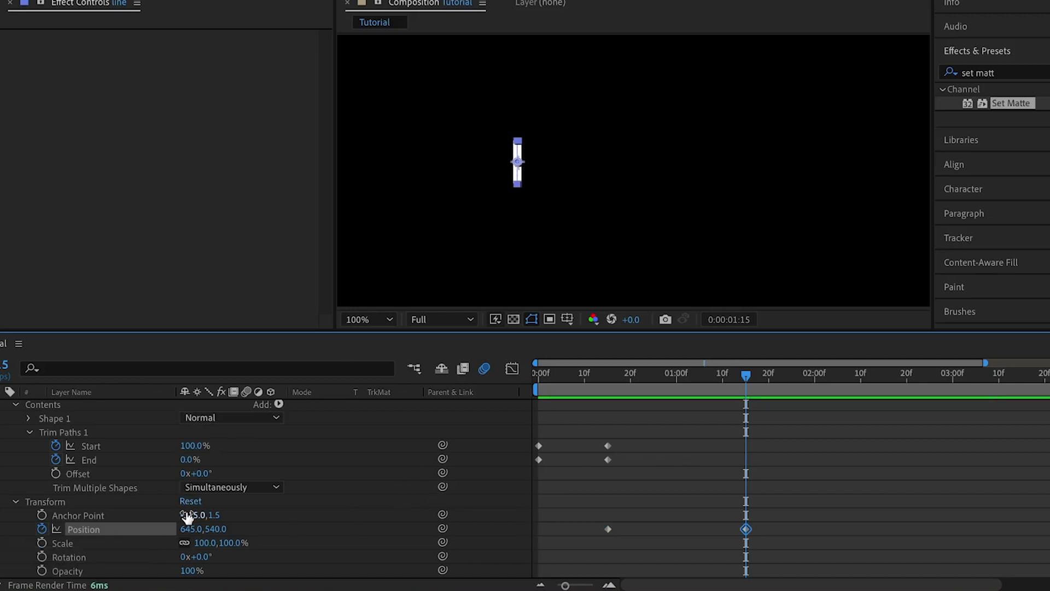
drag(189, 528, 711, 529)
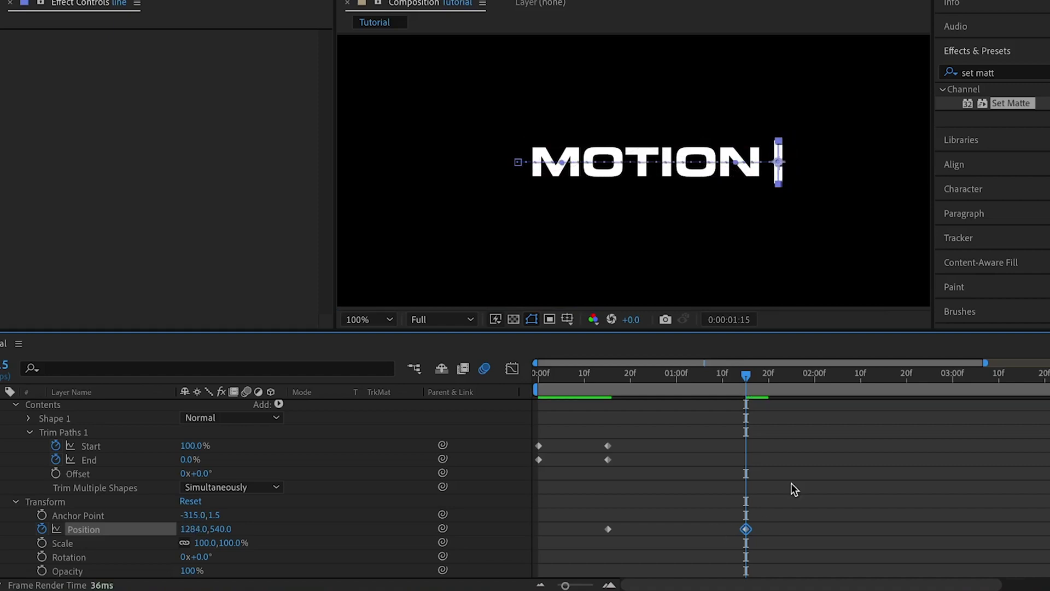
scroll(794, 488, down, 1)
scroll(794, 488, right, 1)
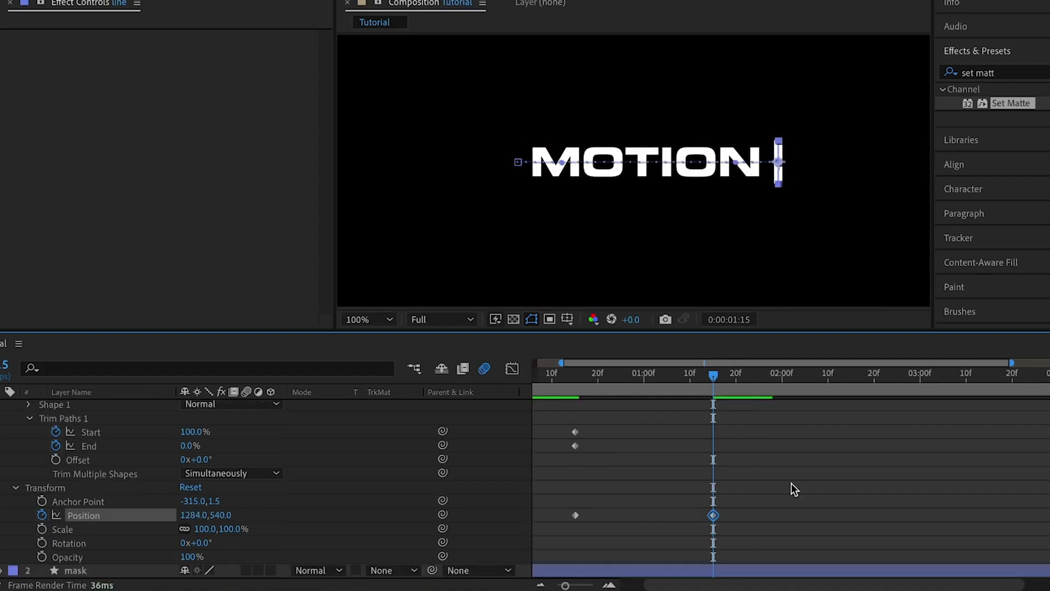
- Copy the starting Position keyframe and paste it at 2:15
key(space)
key(space)
click(638, 490)
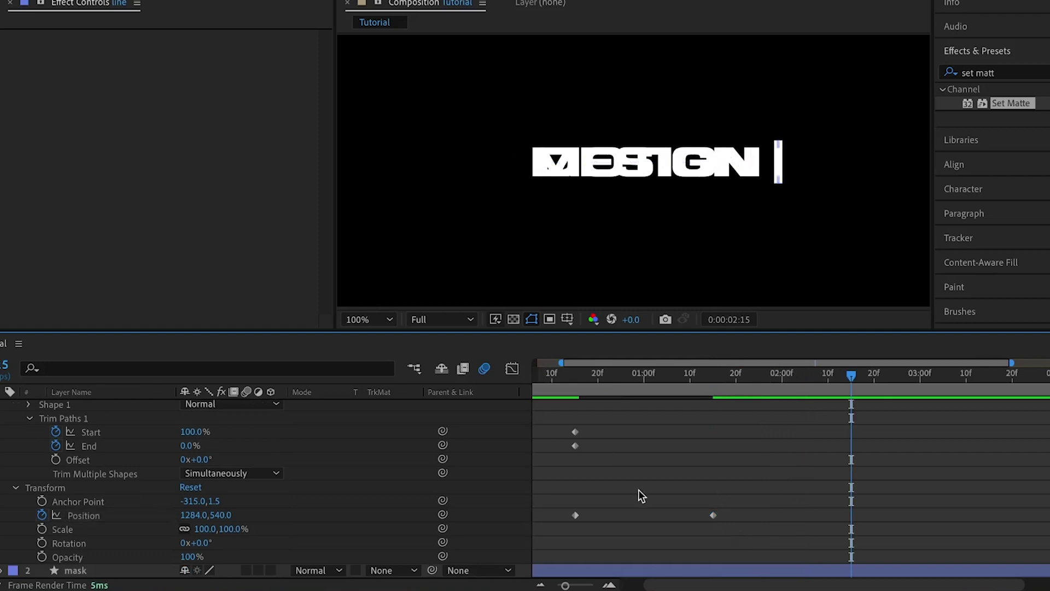
click(577, 516)
key(ctrl+c)
key(ctrl+v)
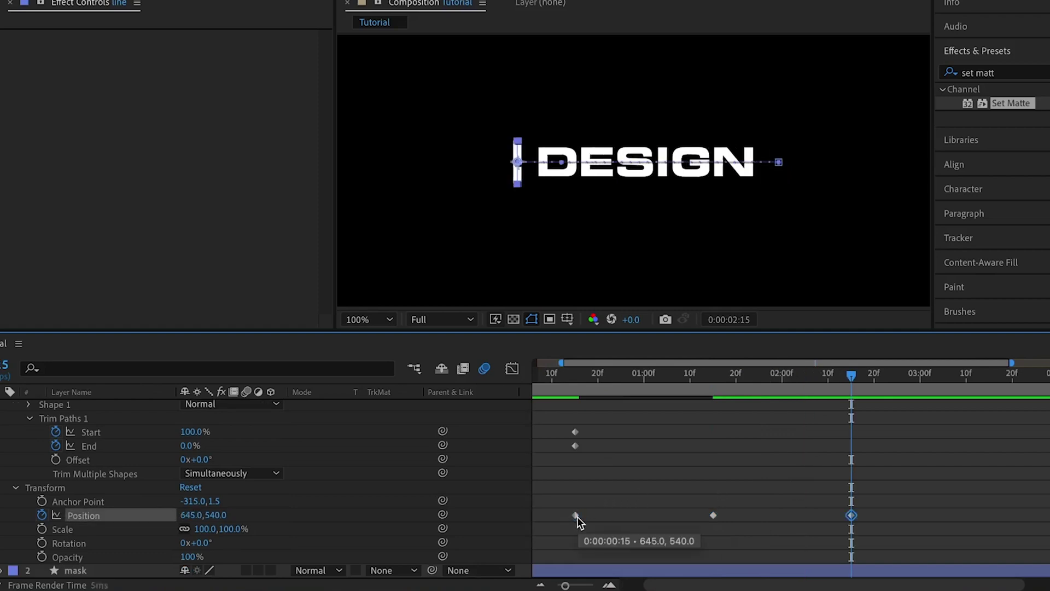
key(minus)
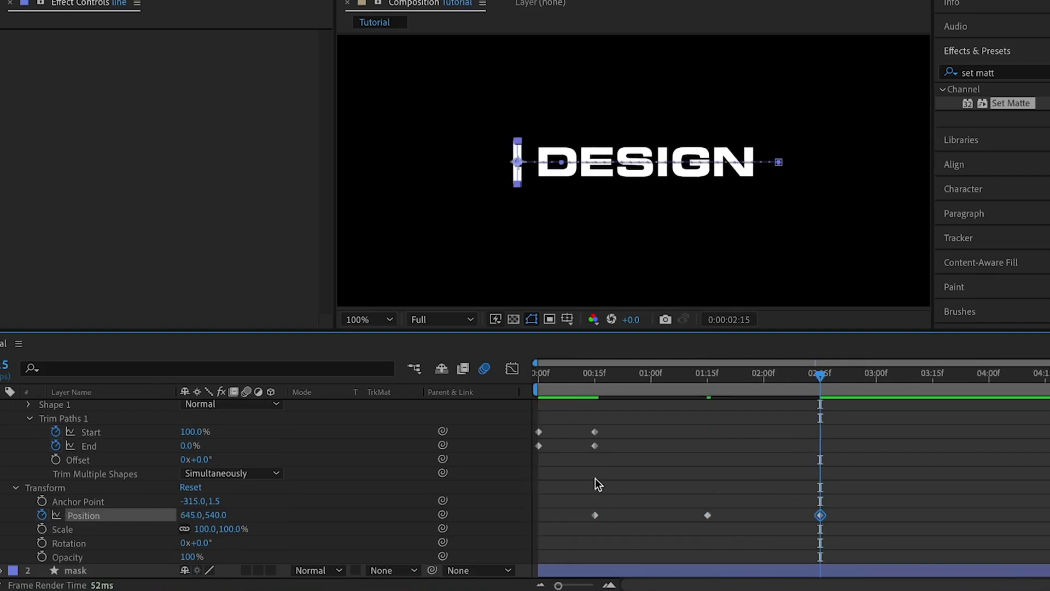
- Paste the Start/End keyframes at 2:15 and time-reverse them
click(553, 424)
drag(612, 419, 514, 457)
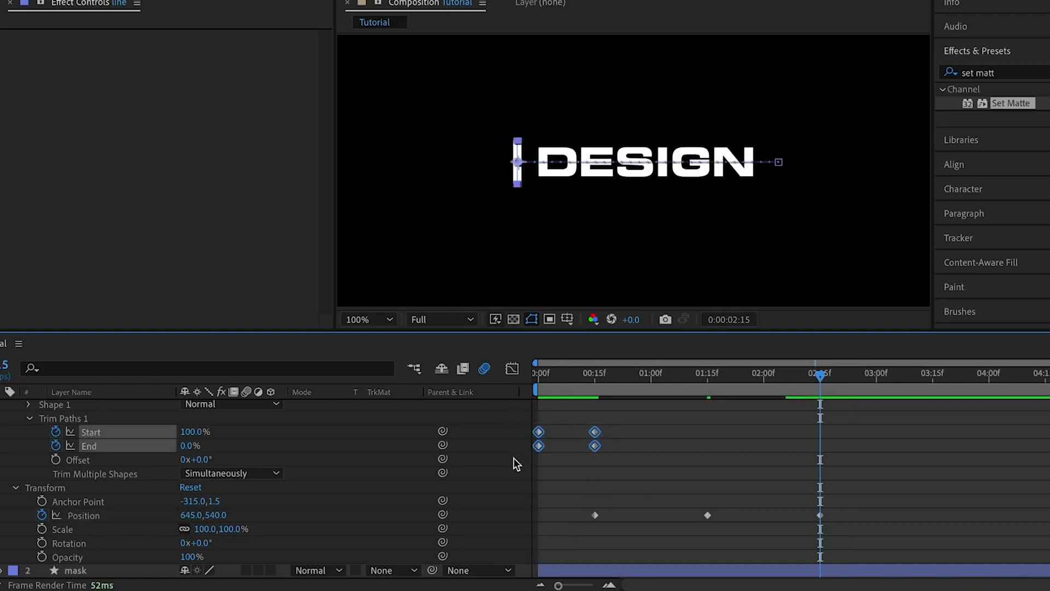
key(ctrl+v)
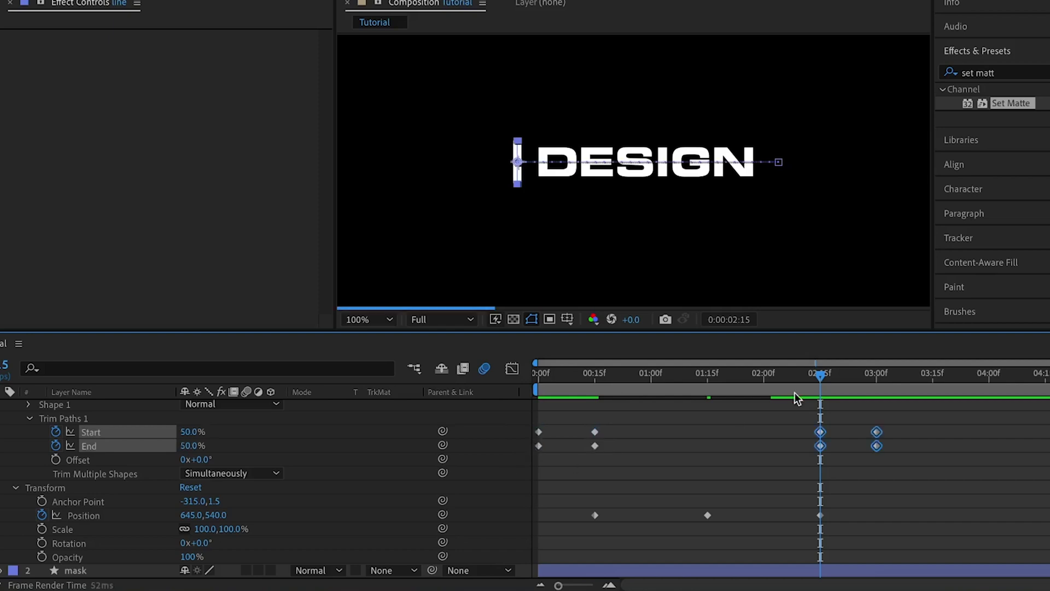
right_click(877, 447)
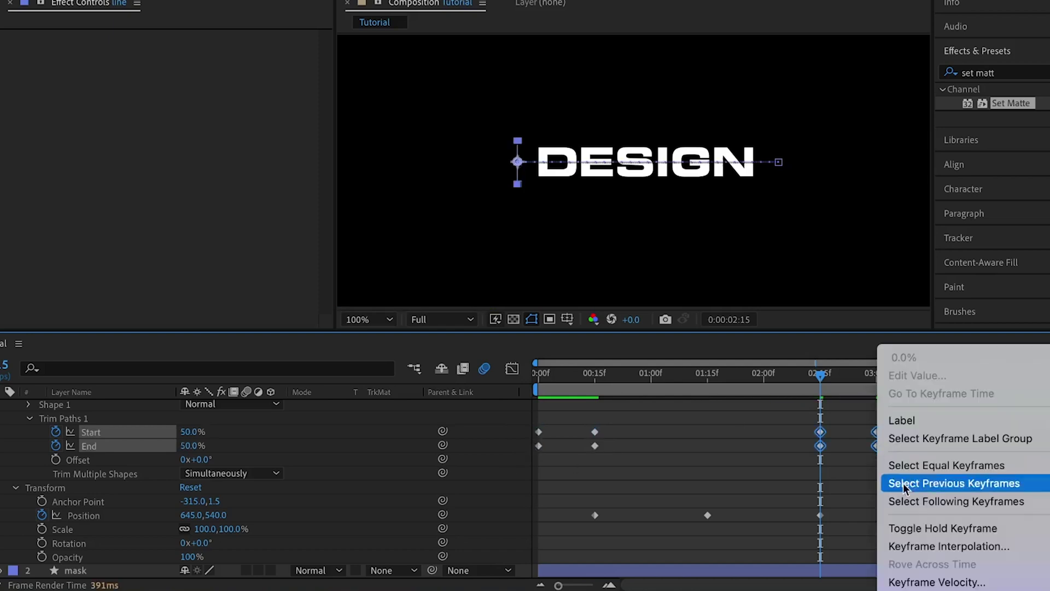
mouse_move(930, 589)
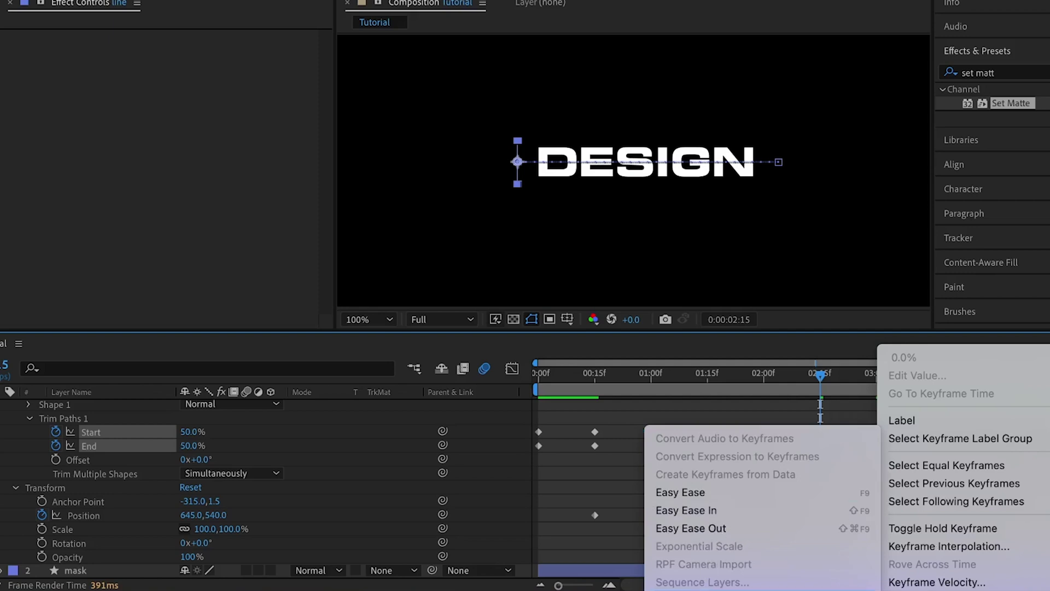
click(705, 589)
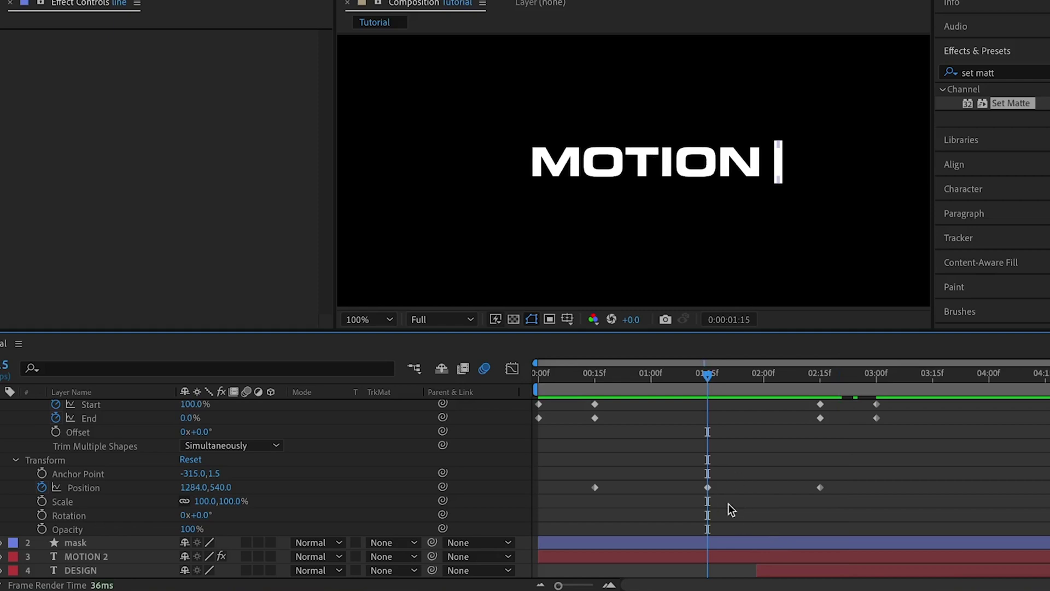
- Move the DESIGN layer to start at 1:15 and paste MOTION 2's Set Matte effect onto it
click(781, 570)
drag(783, 573, 735, 573)
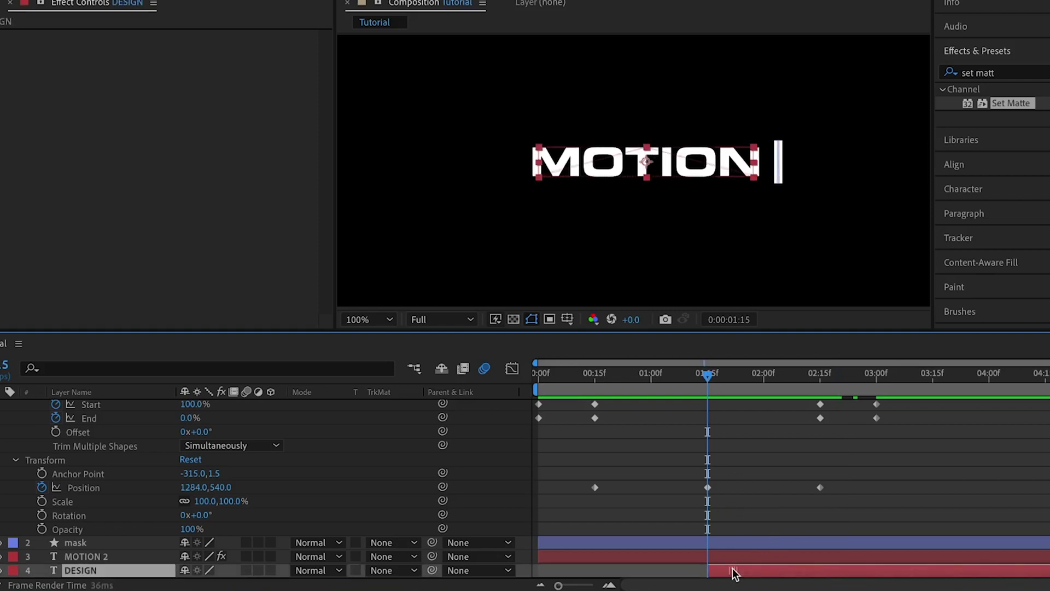
click(613, 557)
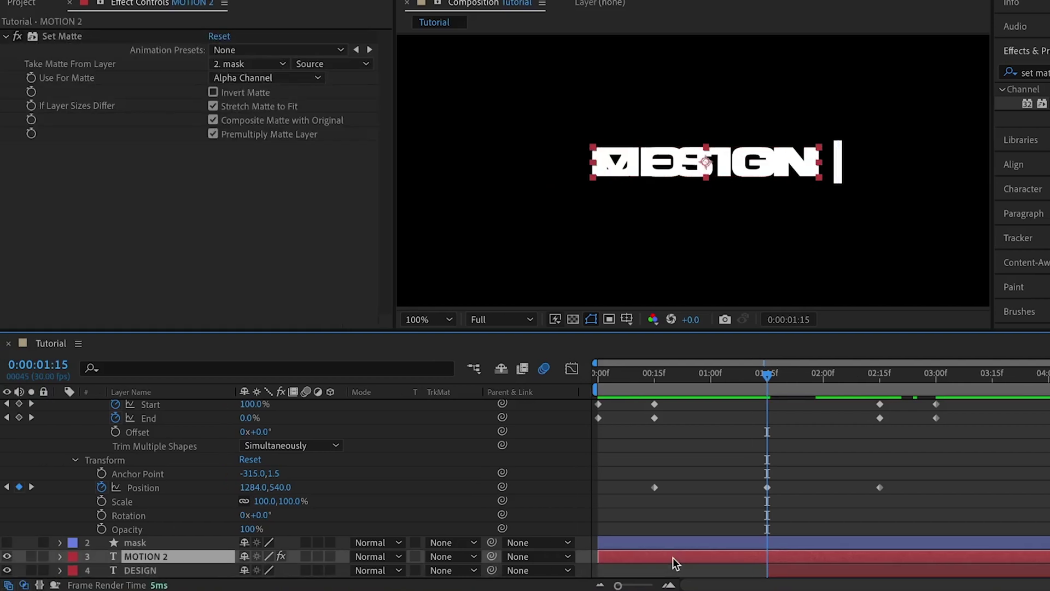
click(70, 39)
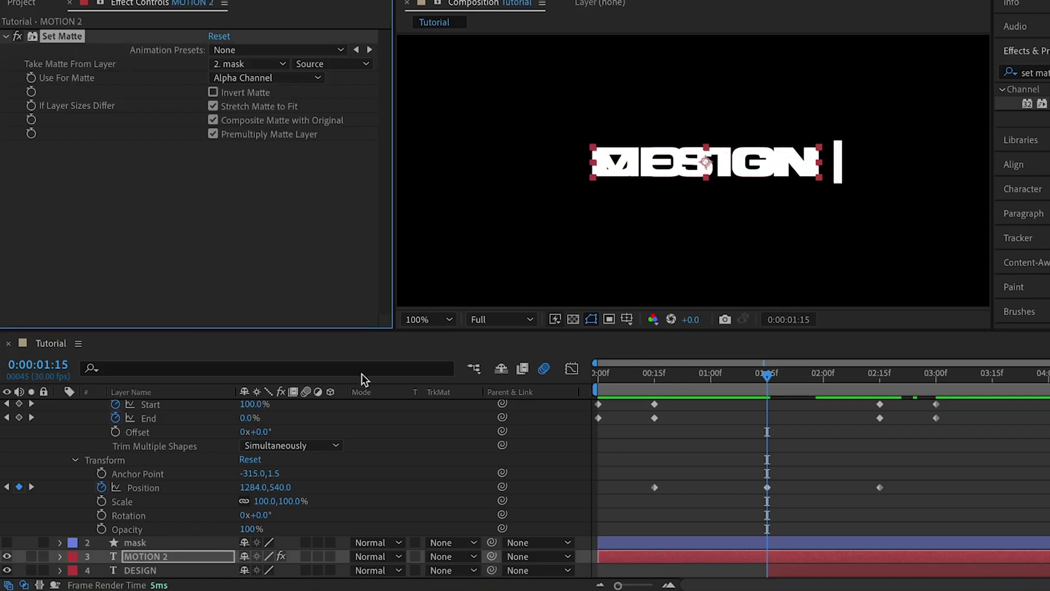
click(800, 578)
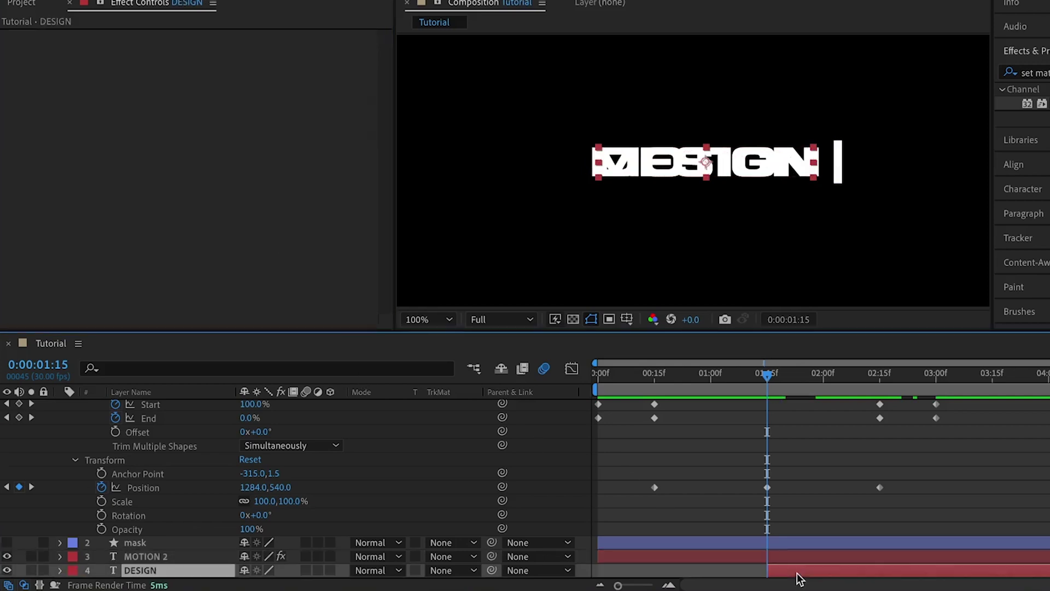
key(ctrl+v)
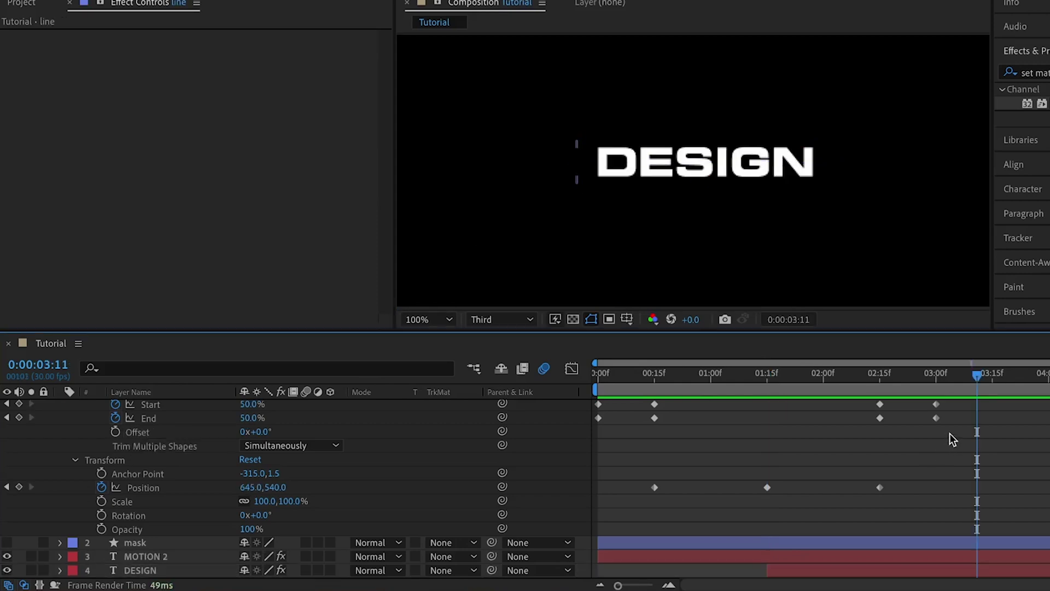
- Easy-ease the line's Start and End keyframes and adjust their speed curves at 0:15 and 2:15
drag(950, 434, 596, 403)
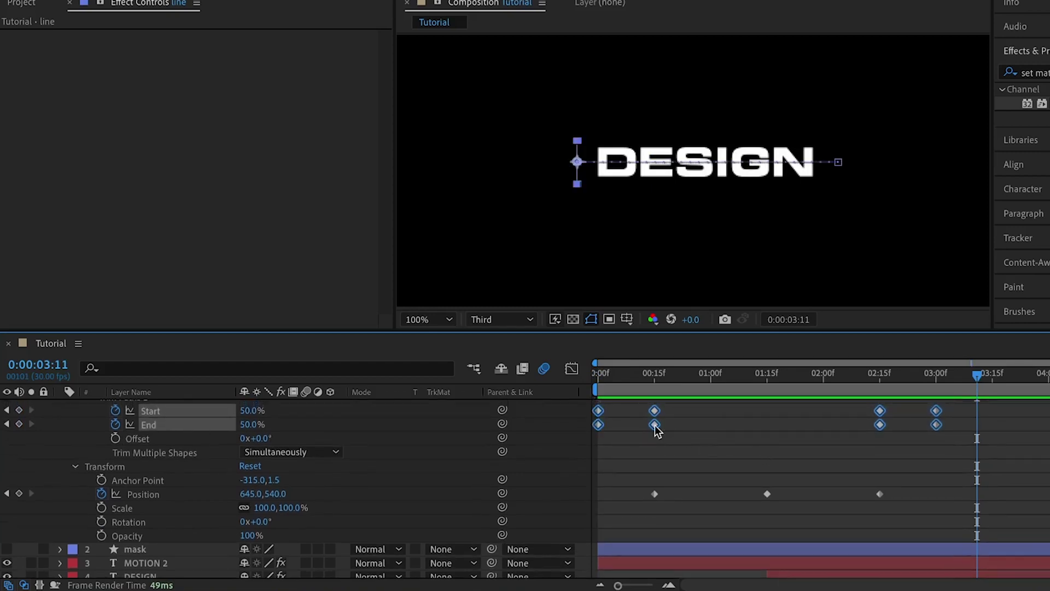
key(F9)
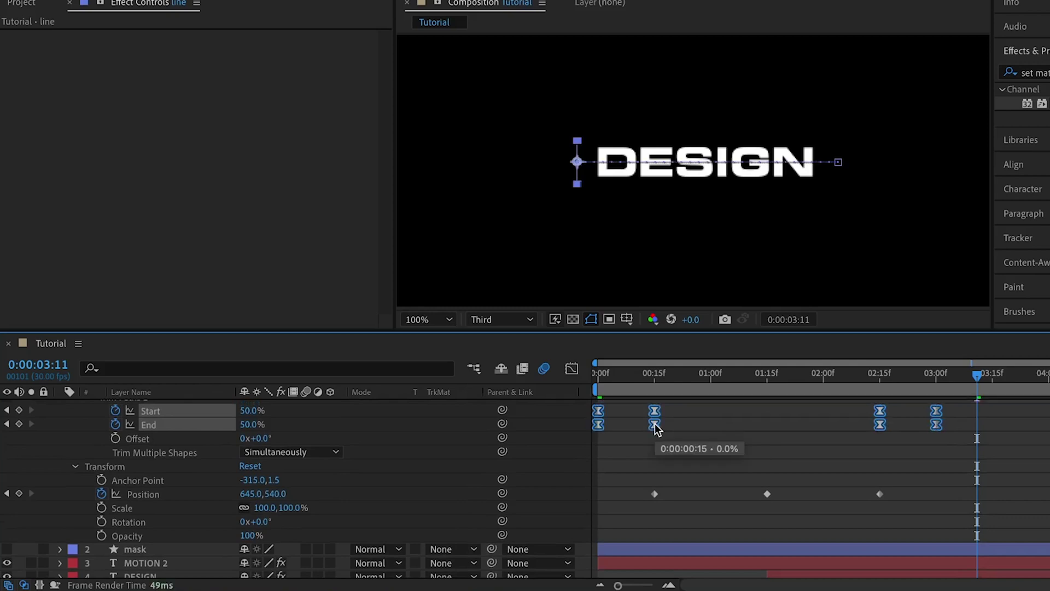
click(573, 369)
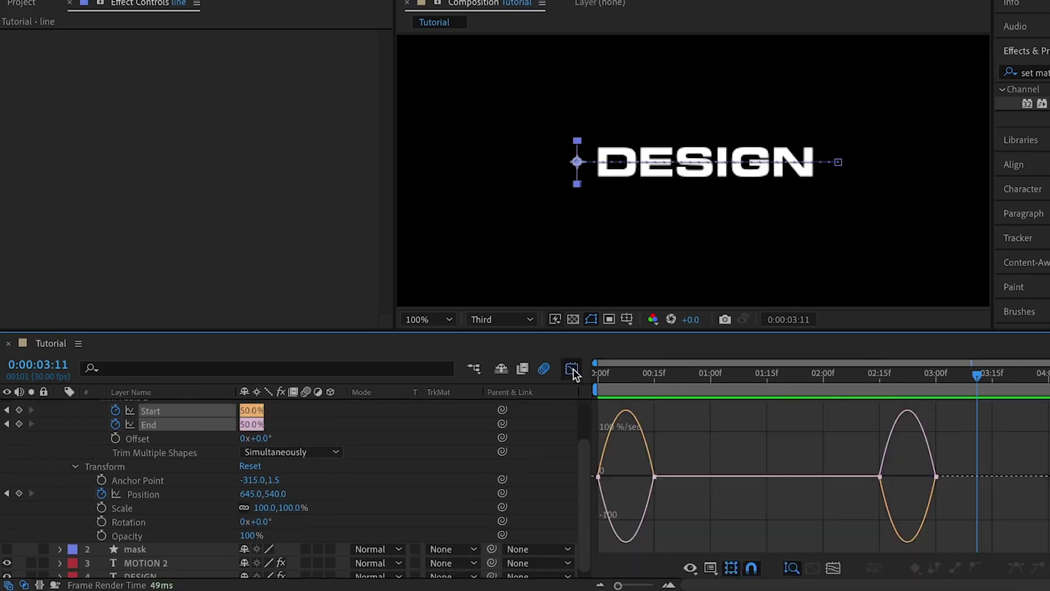
right_click(793, 442)
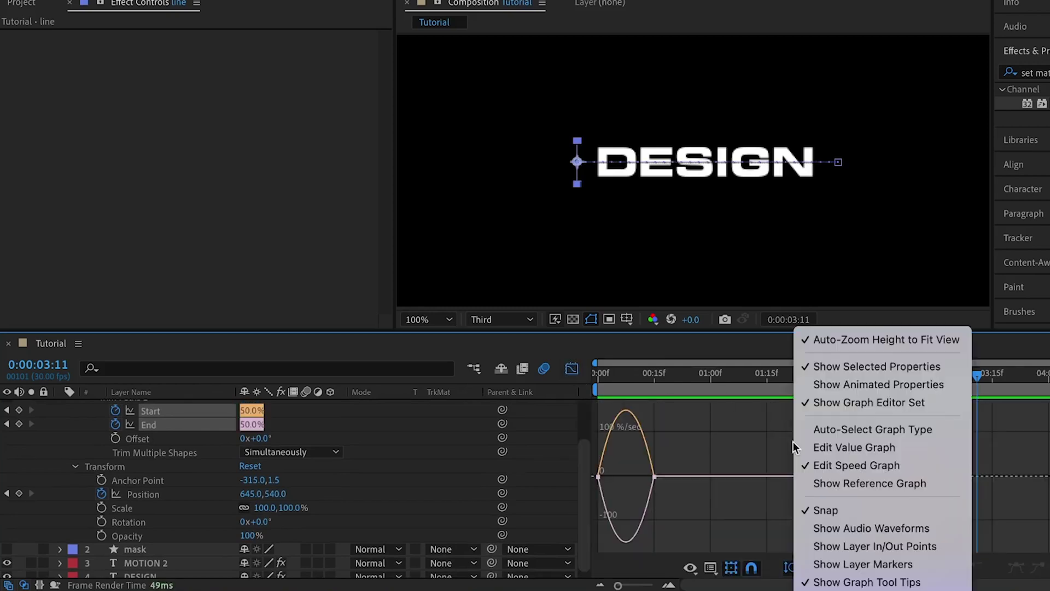
click(855, 467)
mouse_move(646, 482)
mouse_down()
mouse_move(602, 477)
mouse_move(633, 482)
mouse_up()
drag(851, 453, 964, 481)
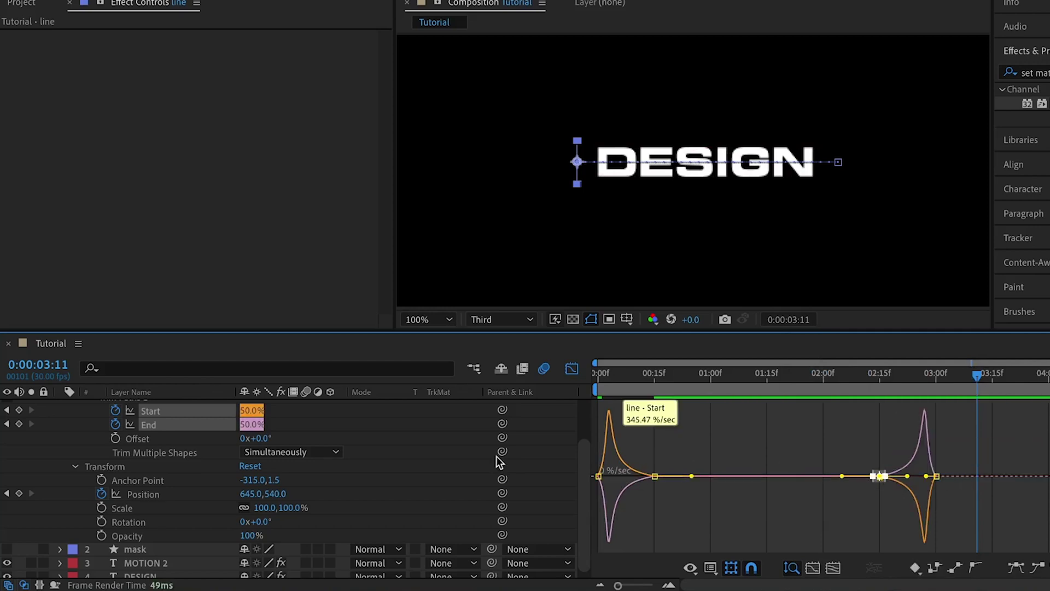
- Easy-ease the Position keyframes and sharpen both speed arches into spikes
click(138, 495)
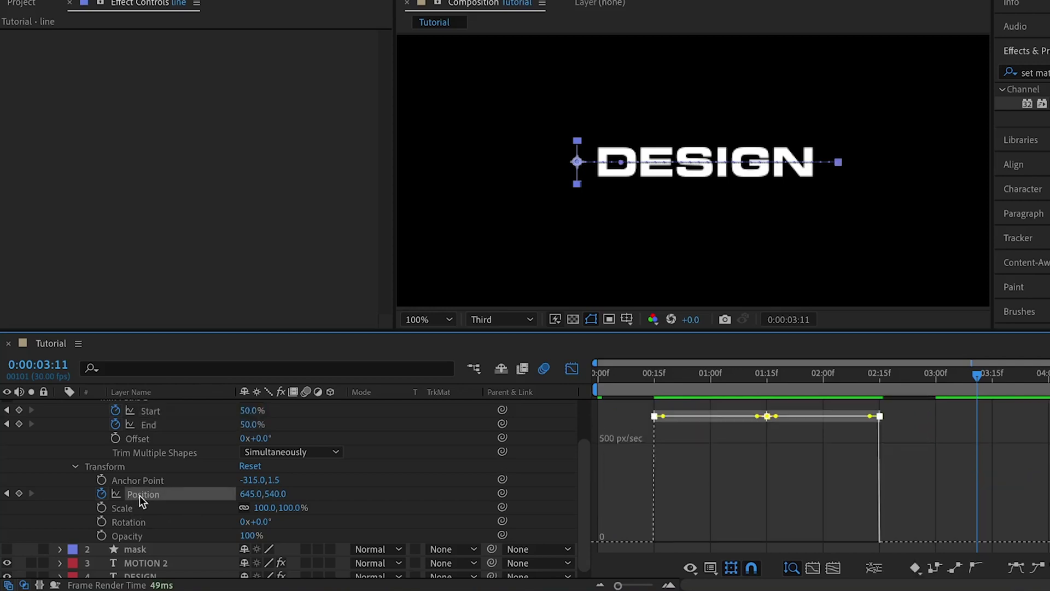
key(F9)
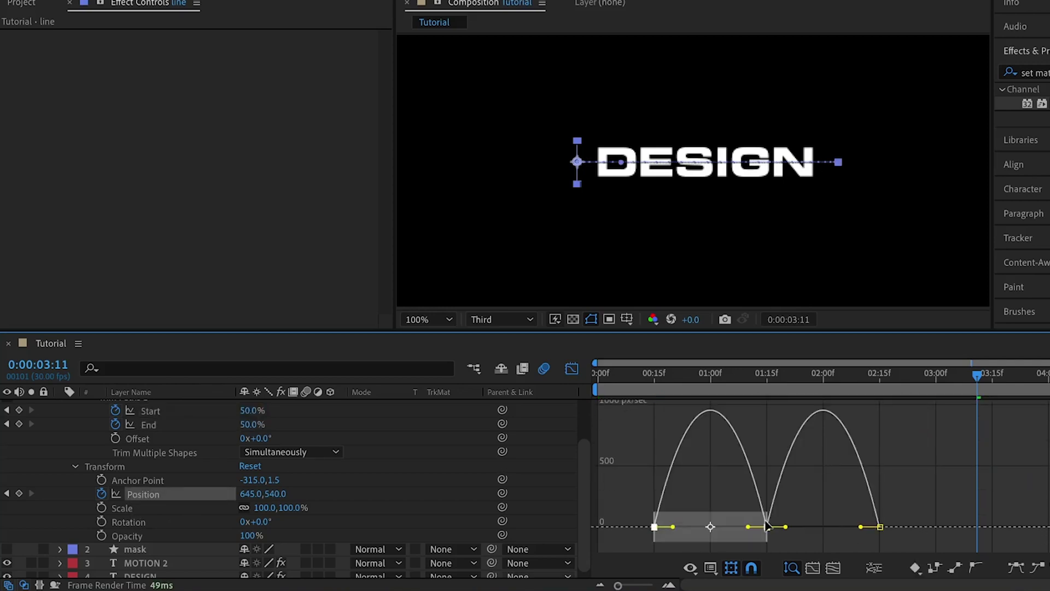
drag(749, 539, 657, 535)
click(767, 540)
drag(785, 540, 875, 541)
click(776, 449)
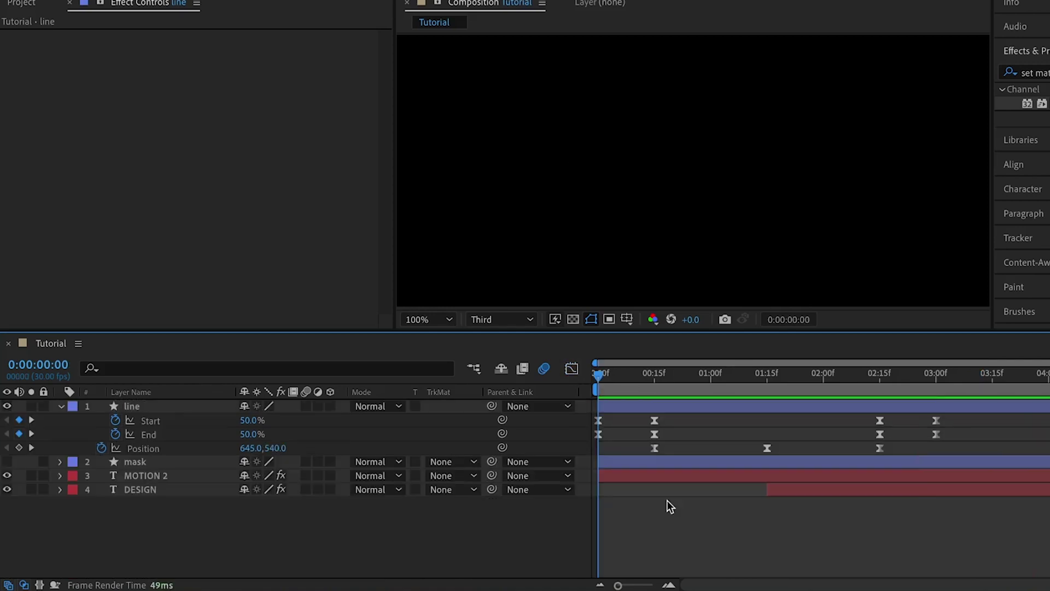
key(space)
click(962, 376)
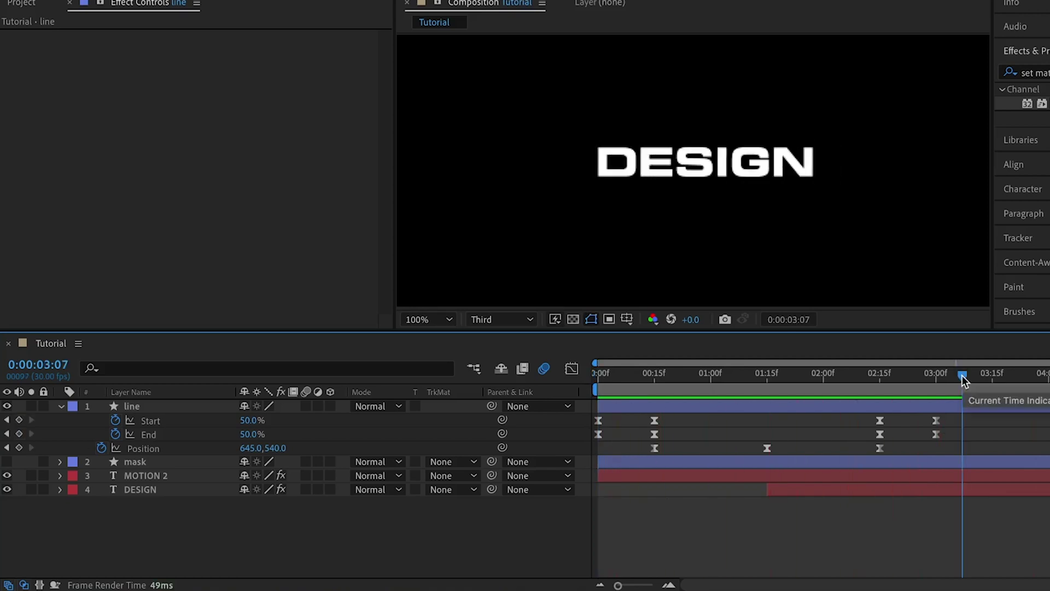
click(822, 491)
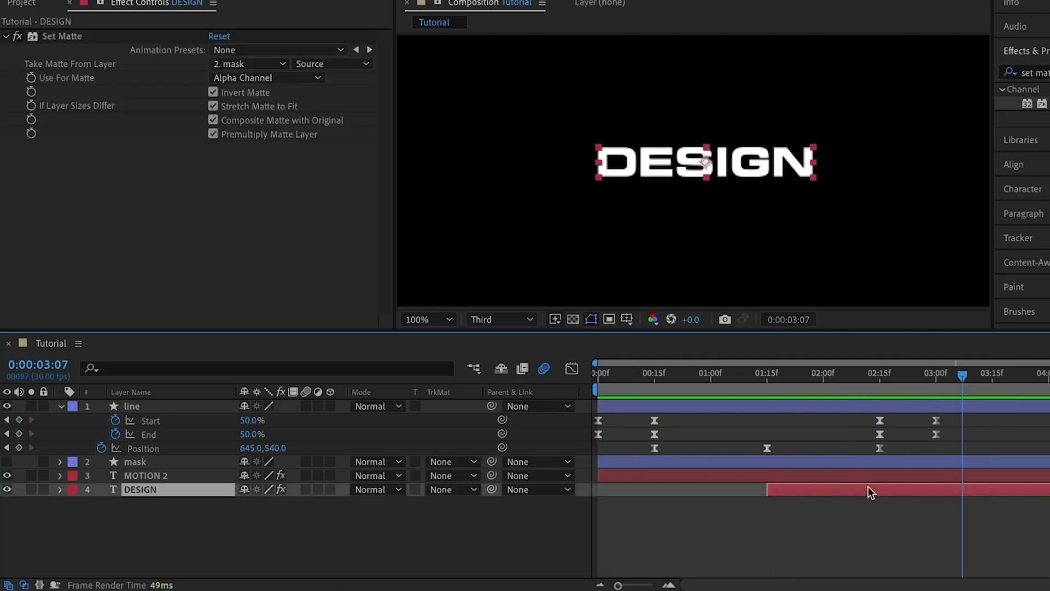
- Change the DESIGN text to read GRAPHICS
double_click(727, 162)
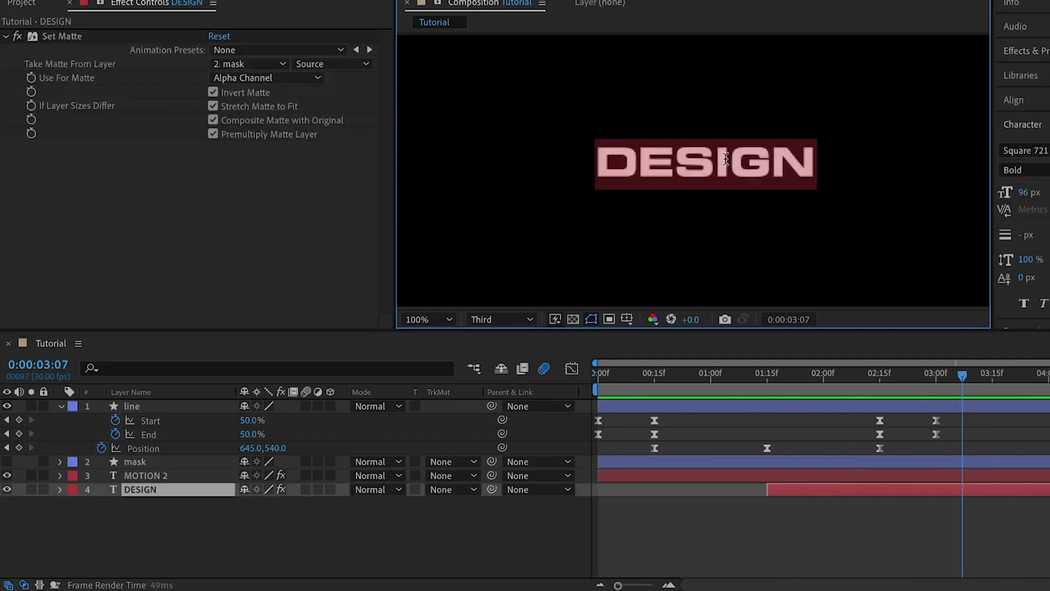
text(GRAPHICS)
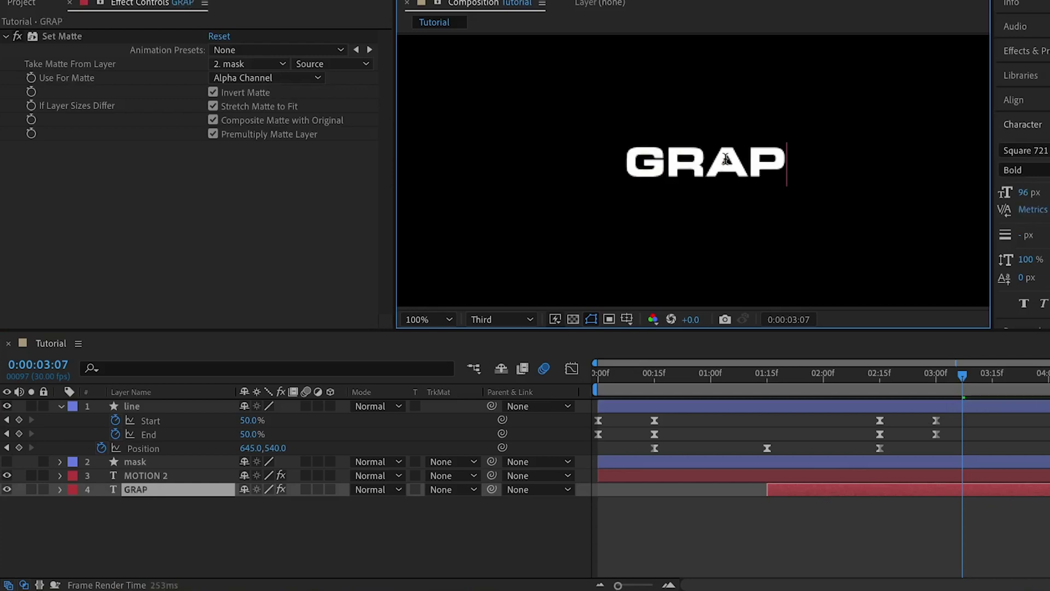
click(871, 523)
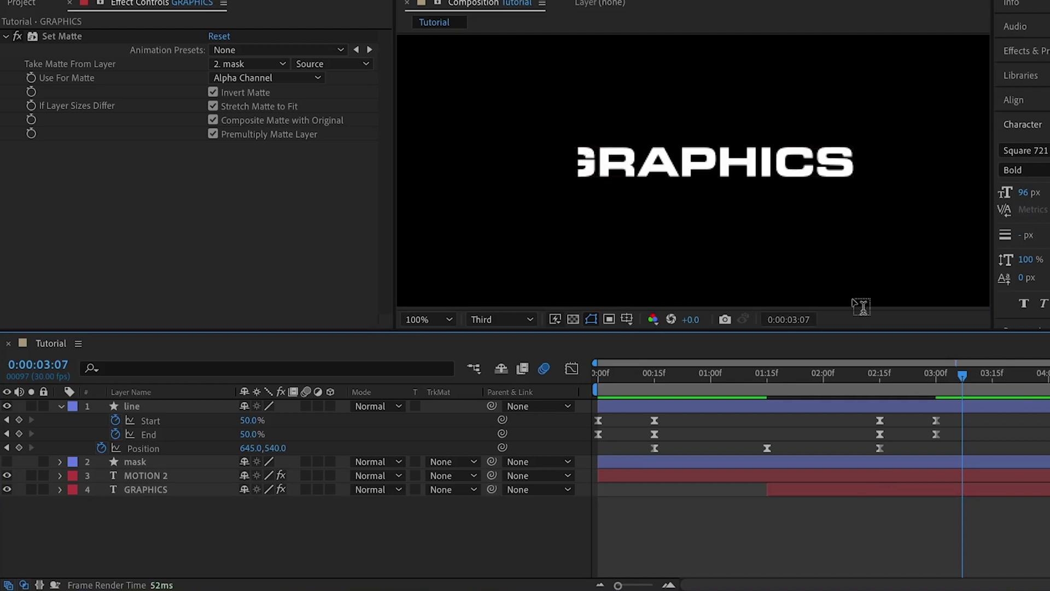
- Shift the line's 2:15 Position keyframe left to X 577
click(900, 399)
click(894, 376)
drag(891, 375, 887, 378)
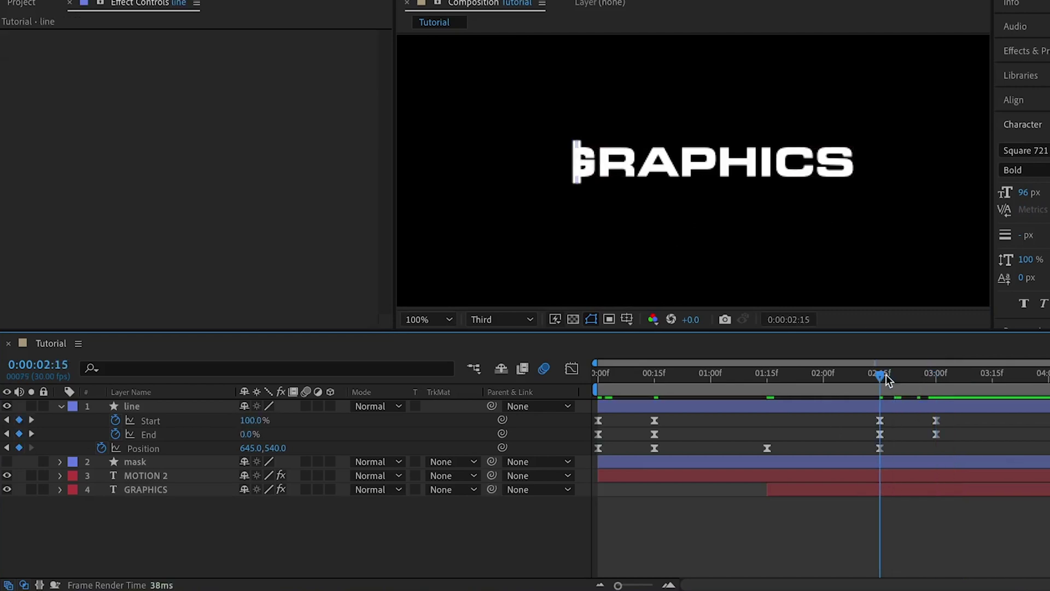
click(880, 448)
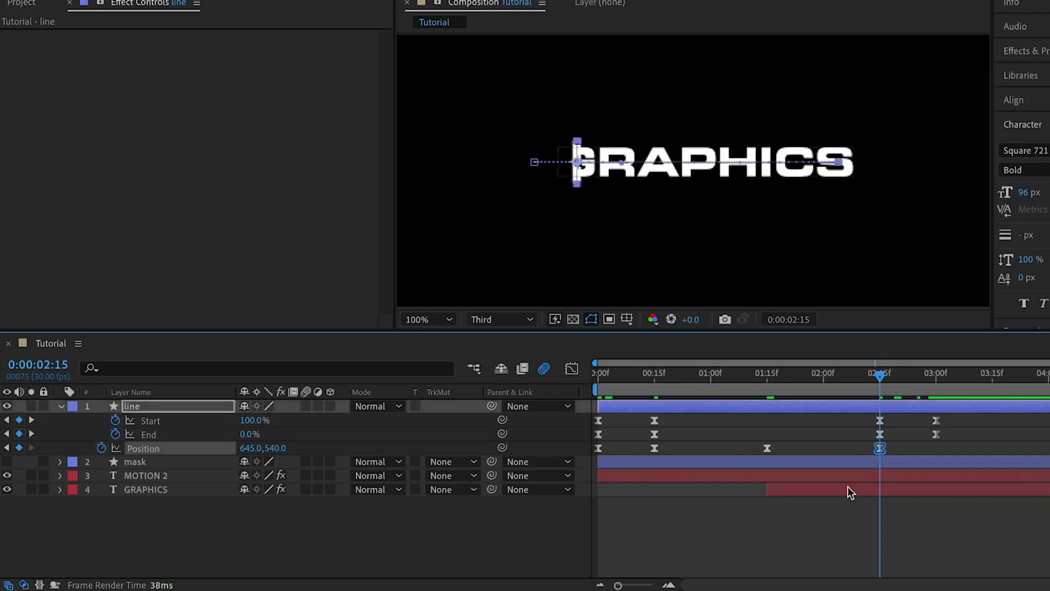
drag(256, 449, 201, 448)
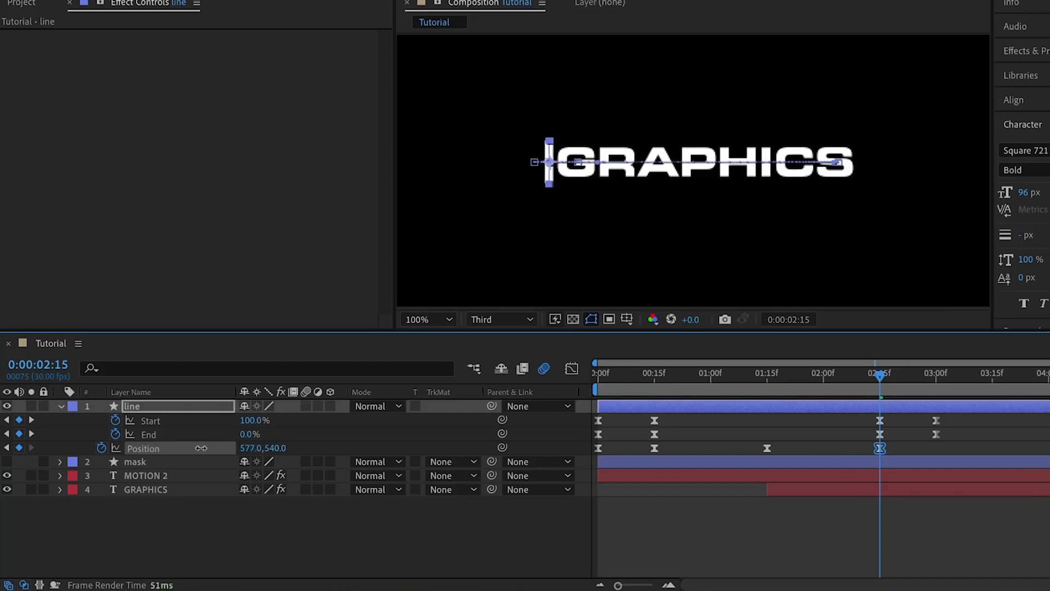